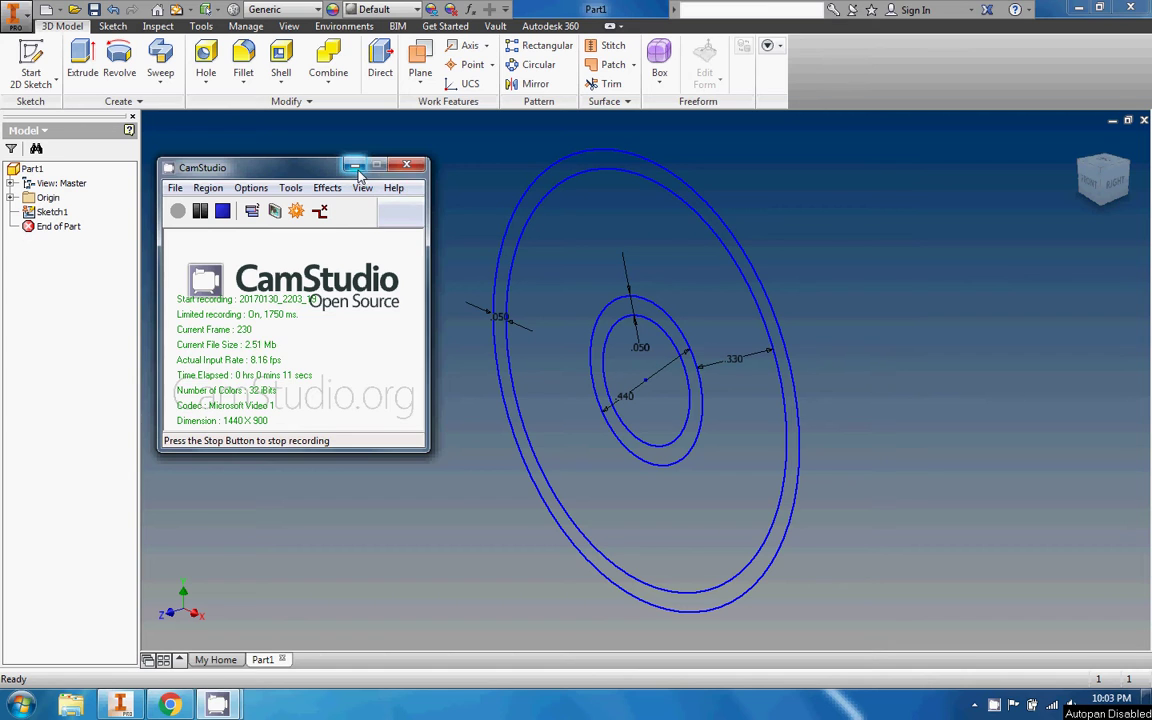
Step: Extrude the outer rim ring and the inner hub ring of the sketch .57 in, symmetric about the sketch plane
{"action": "left_click", "coordinate": [356, 166]}
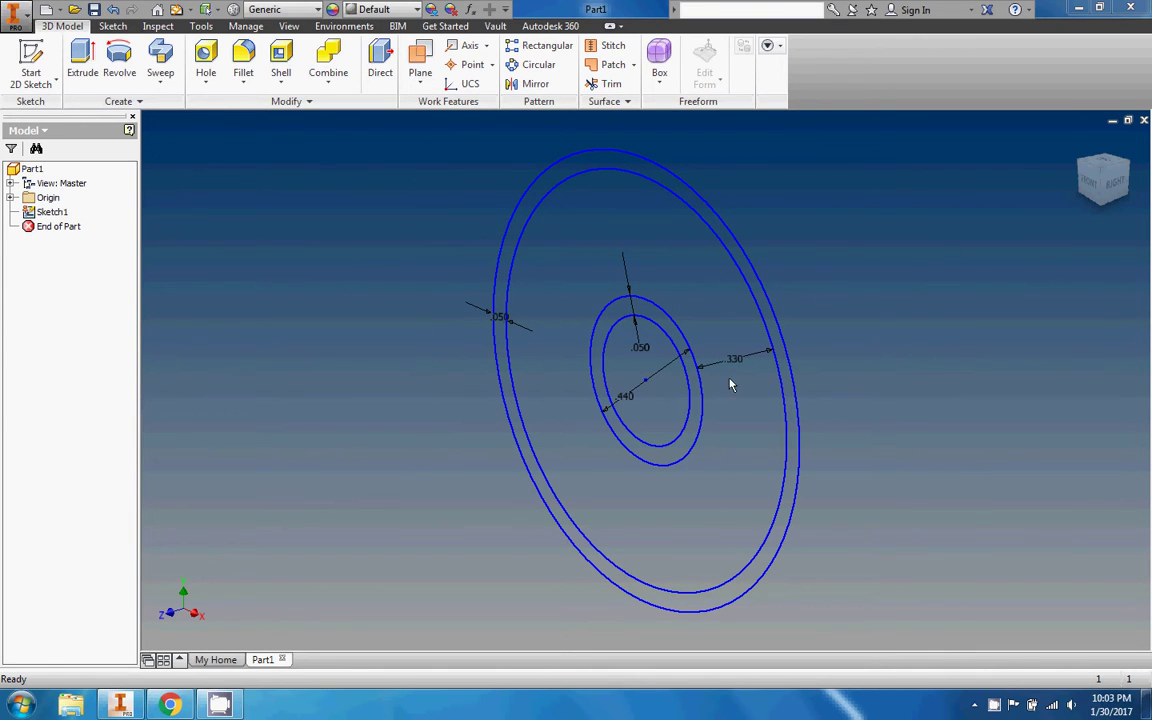
{"action": "left_click", "coordinate": [82, 60]}
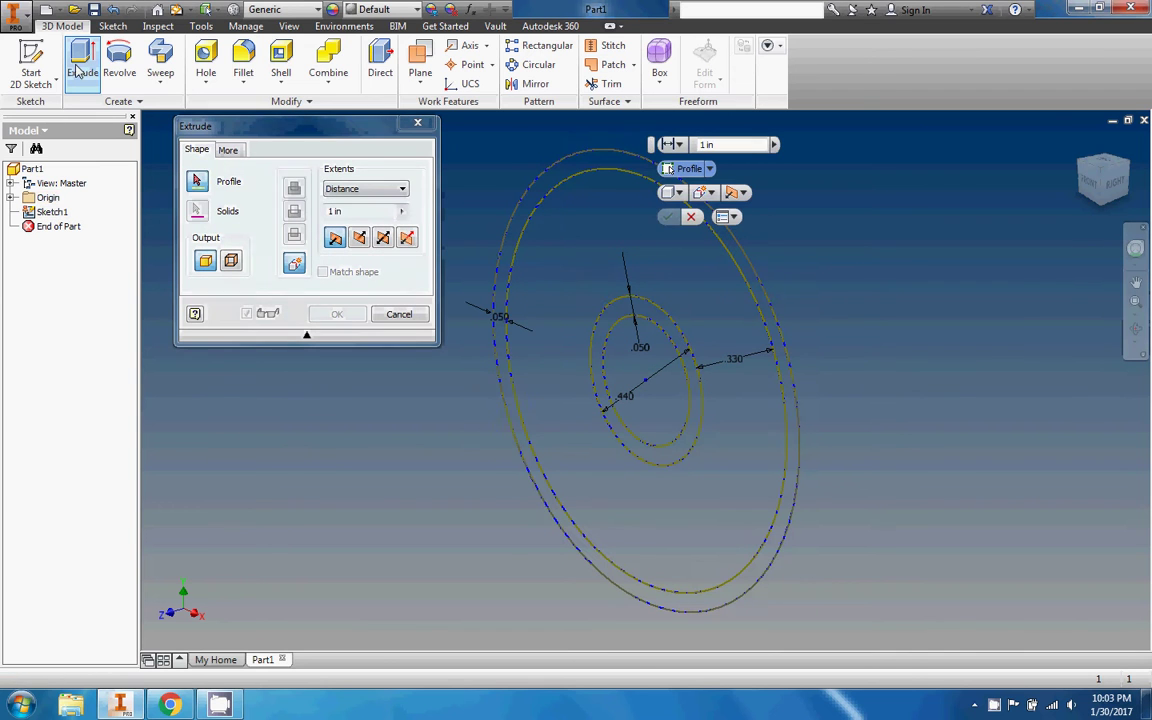
{"action": "left_click", "coordinate": [611, 177]}
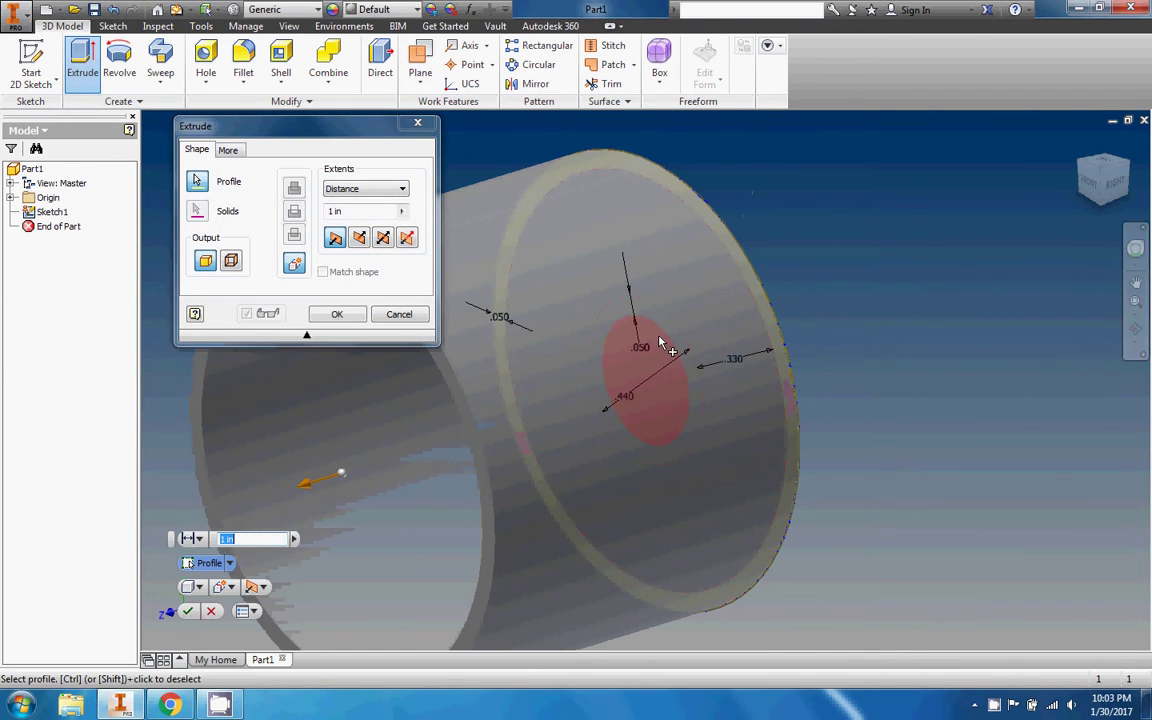
{"action": "left_click", "coordinate": [666, 336]}
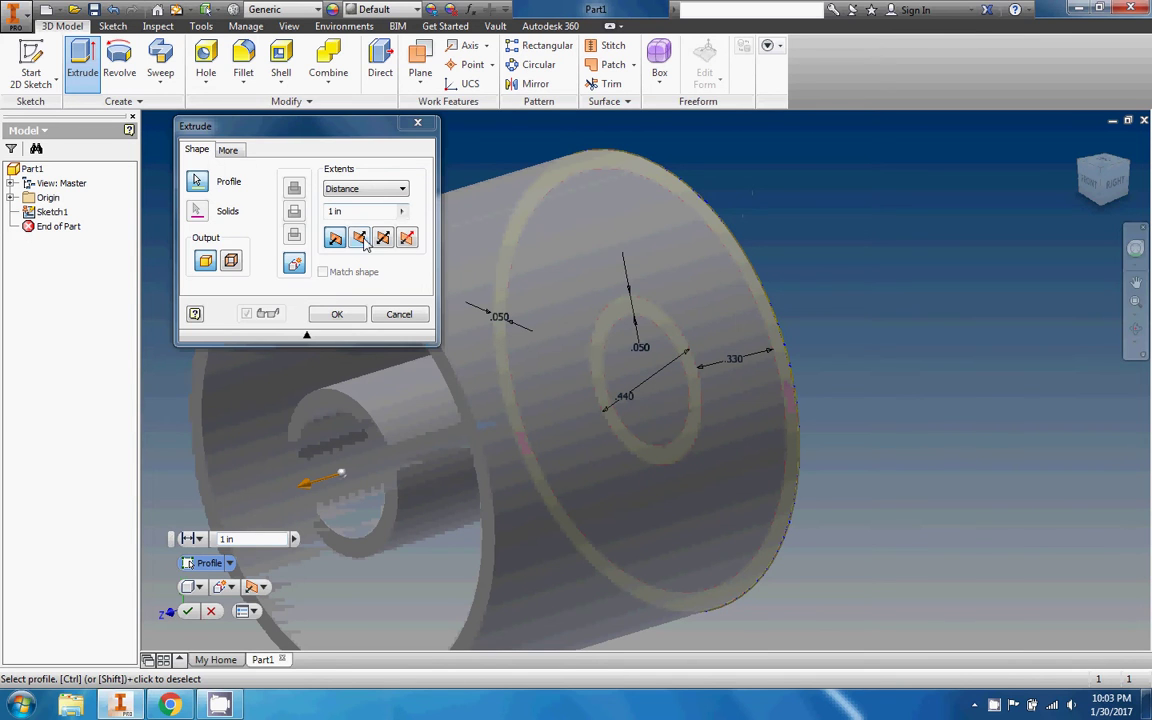
{"action": "type", "text": "."}
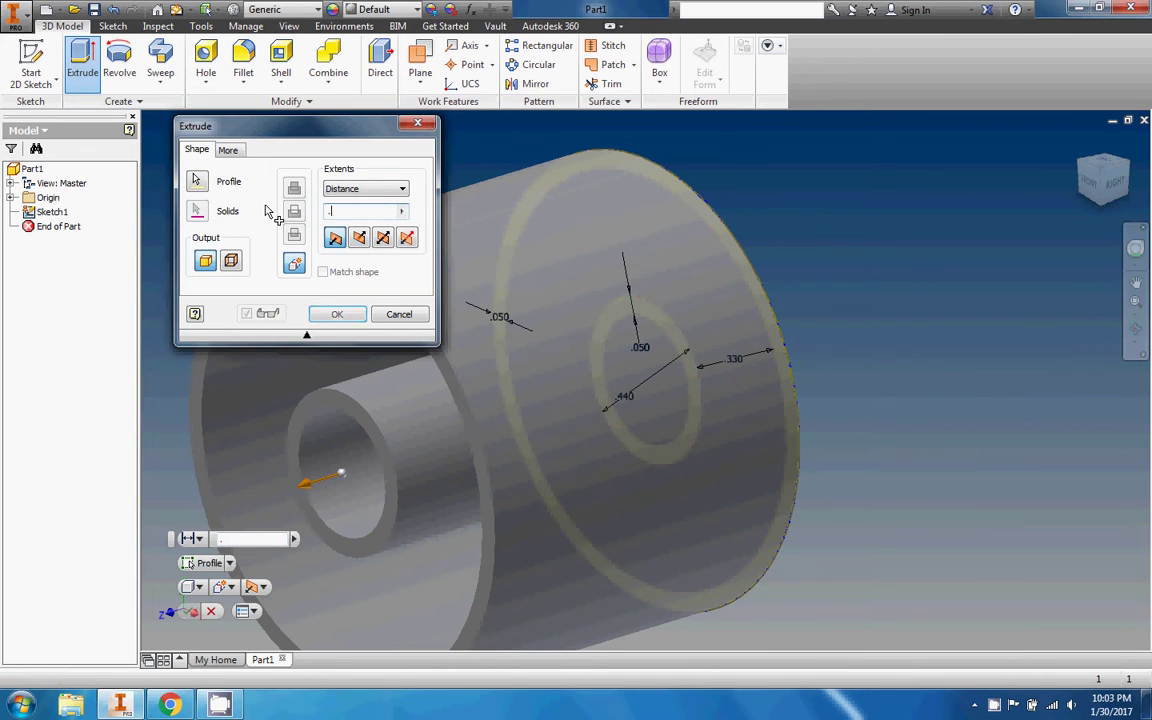
{"action": "type", "text": "57"}
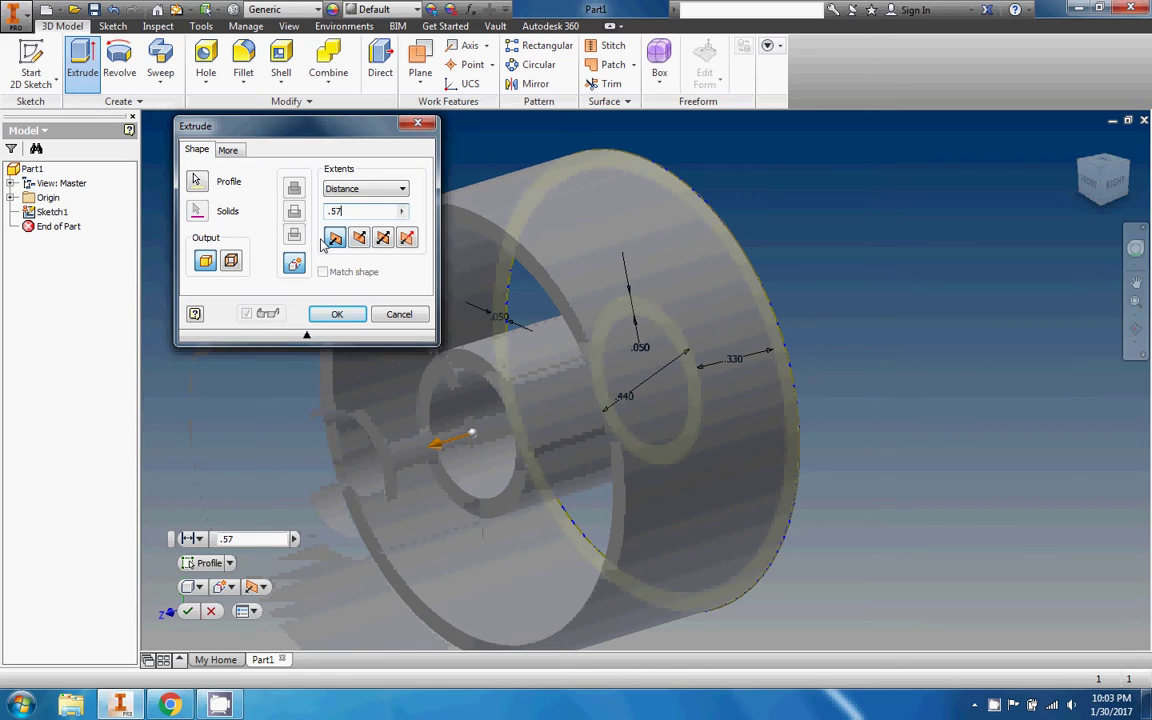
{"action": "left_click", "coordinate": [383, 238]}
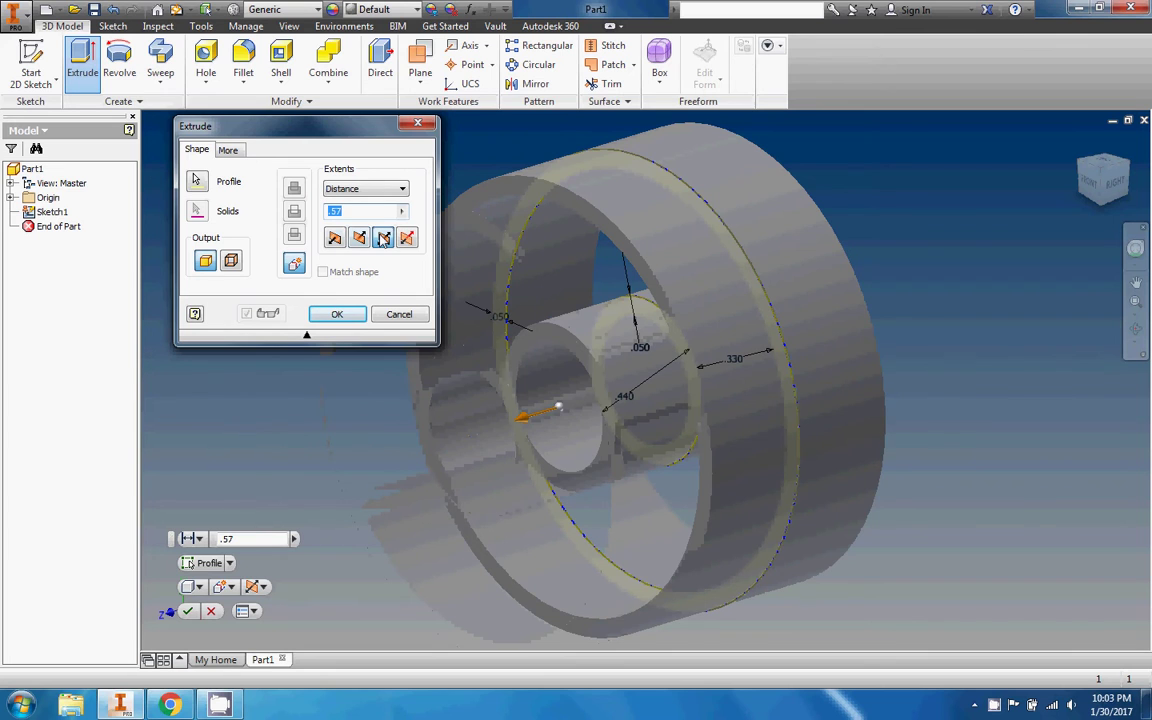
{"action": "left_click", "coordinate": [335, 238]}
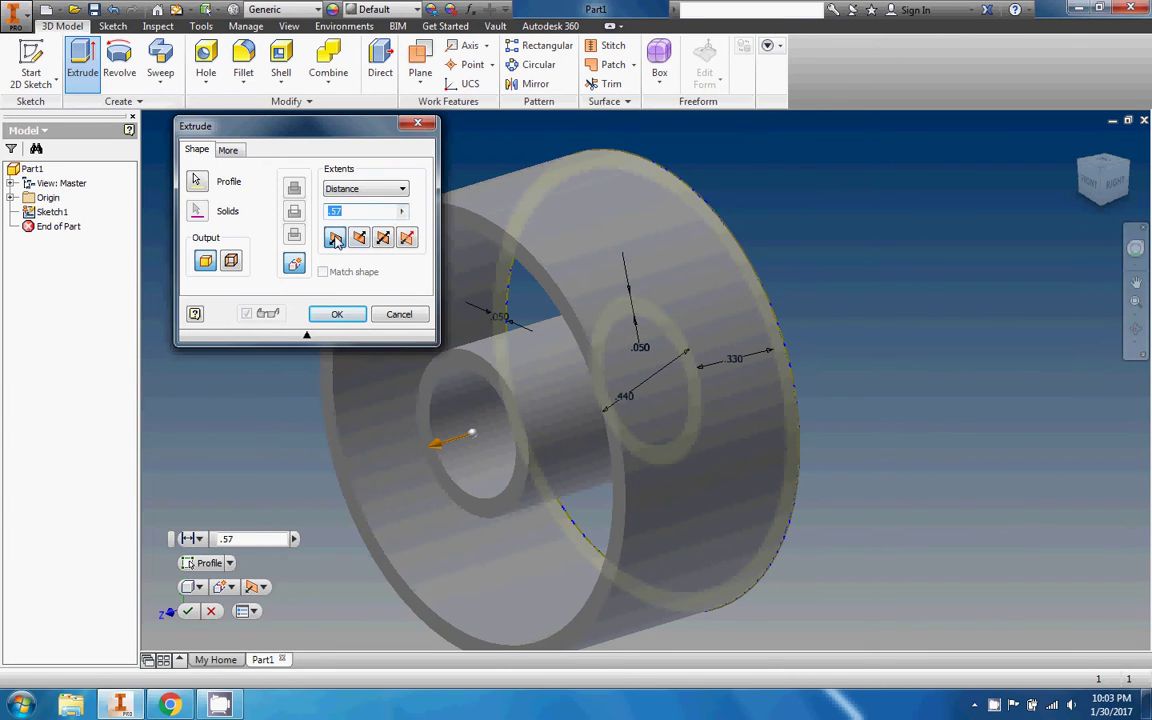
{"action": "left_click", "coordinate": [384, 239]}
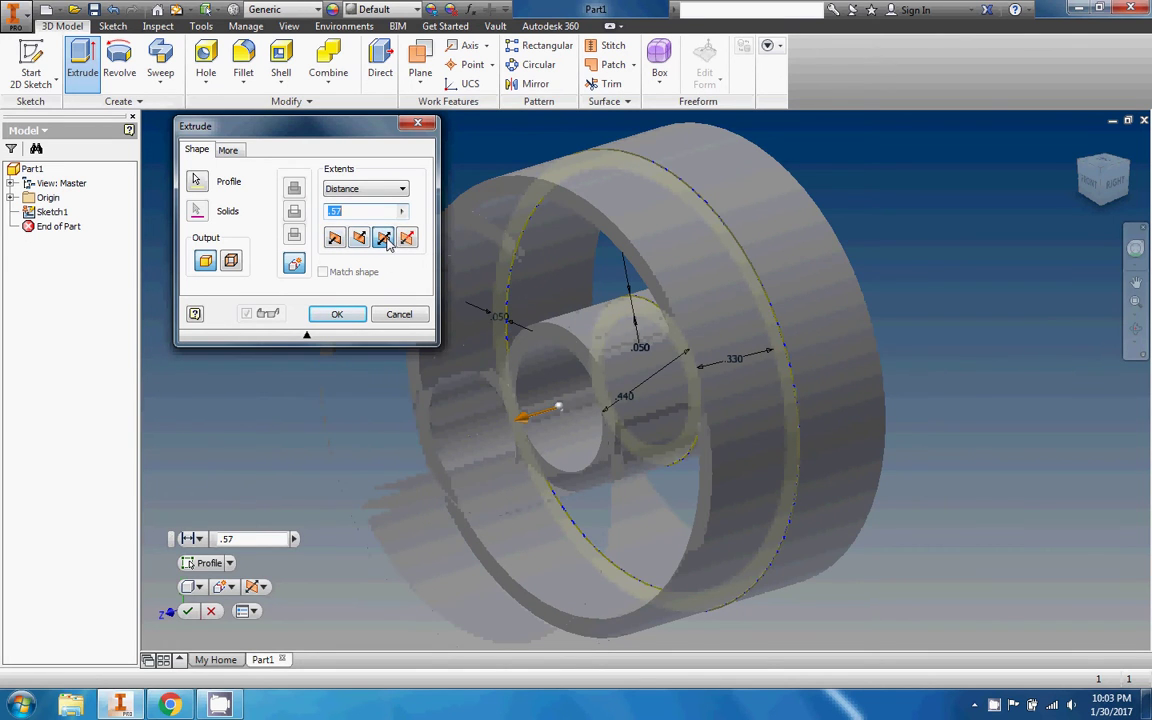
{"action": "left_click", "coordinate": [338, 314]}
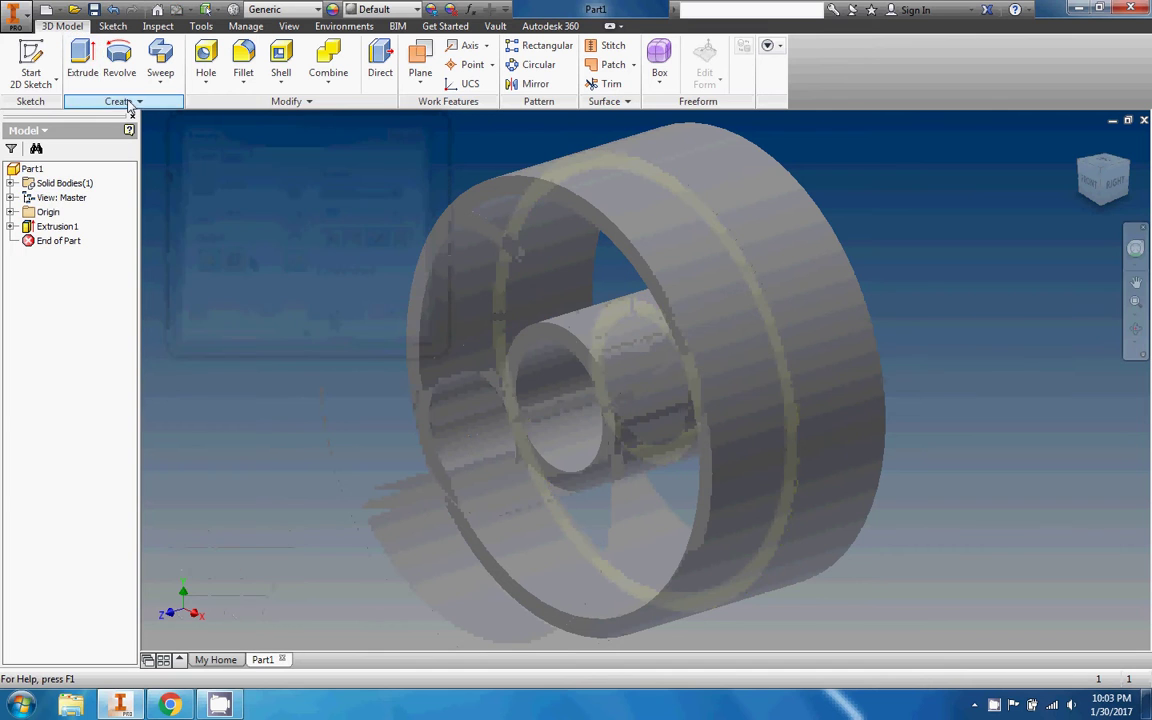
Step: Create a 2D sketch on the front face of the wheel, project the rim and hub ring faces, and finish the sketch
{"action": "left_click", "coordinate": [40, 80]}
{"action": "left_click", "coordinate": [40, 110]}
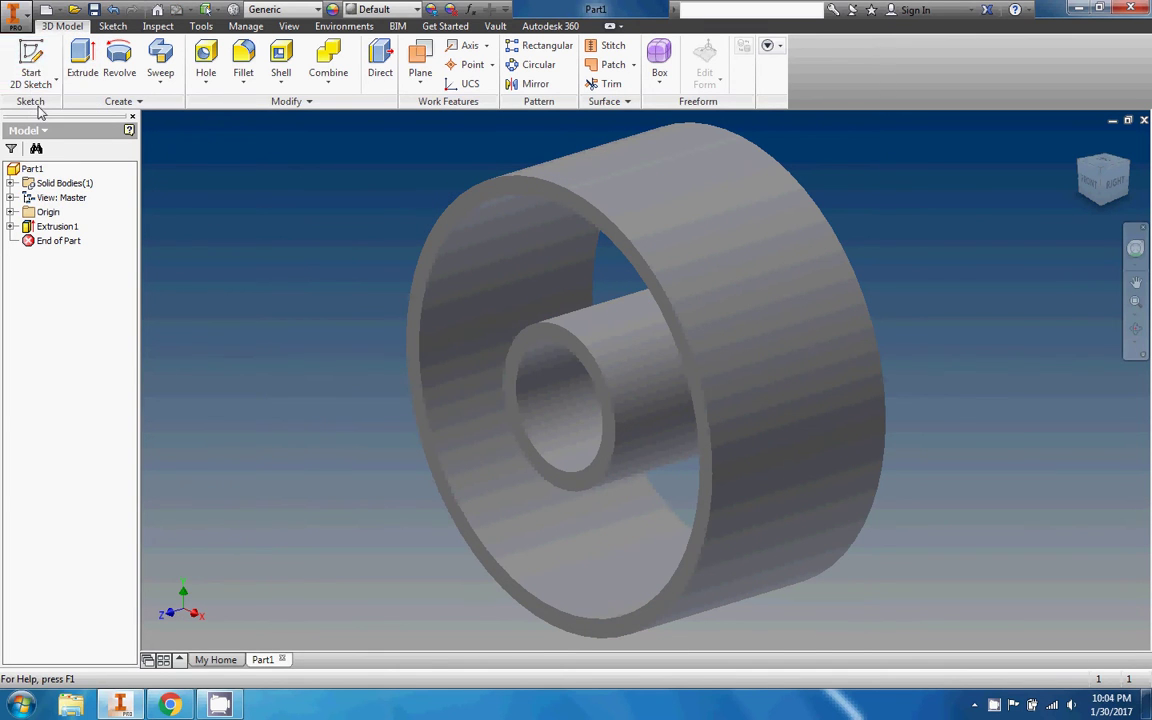
{"action": "left_click", "coordinate": [511, 186]}
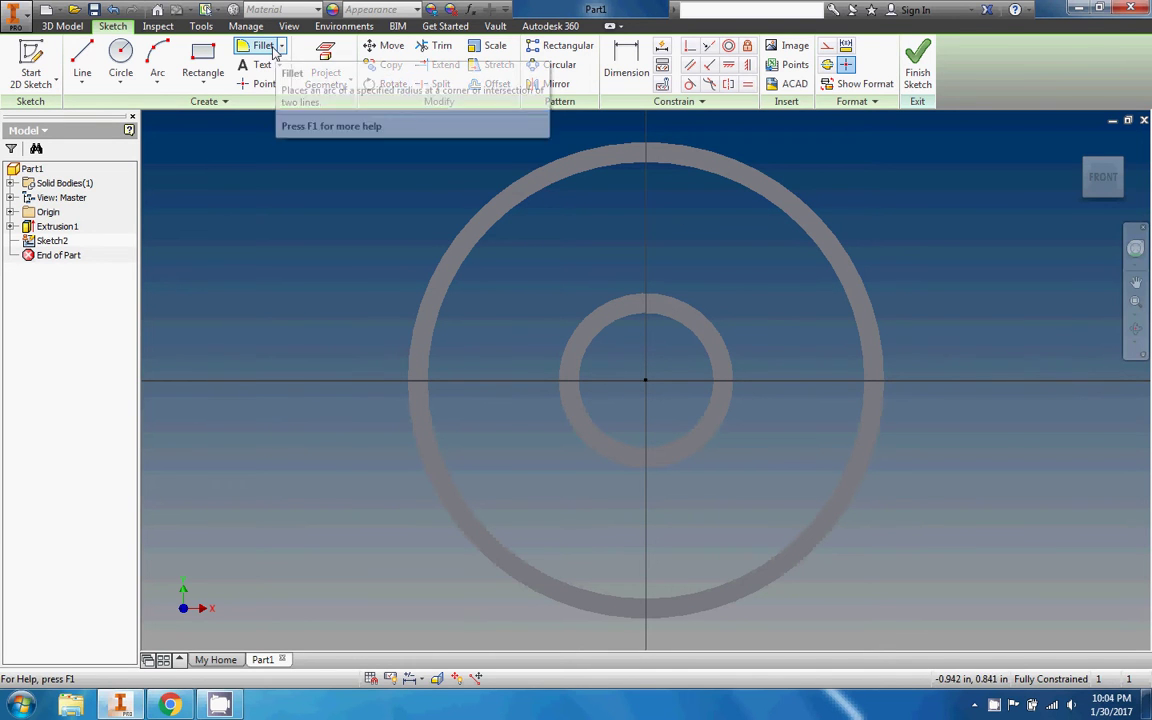
{"action": "left_click", "coordinate": [333, 78]}
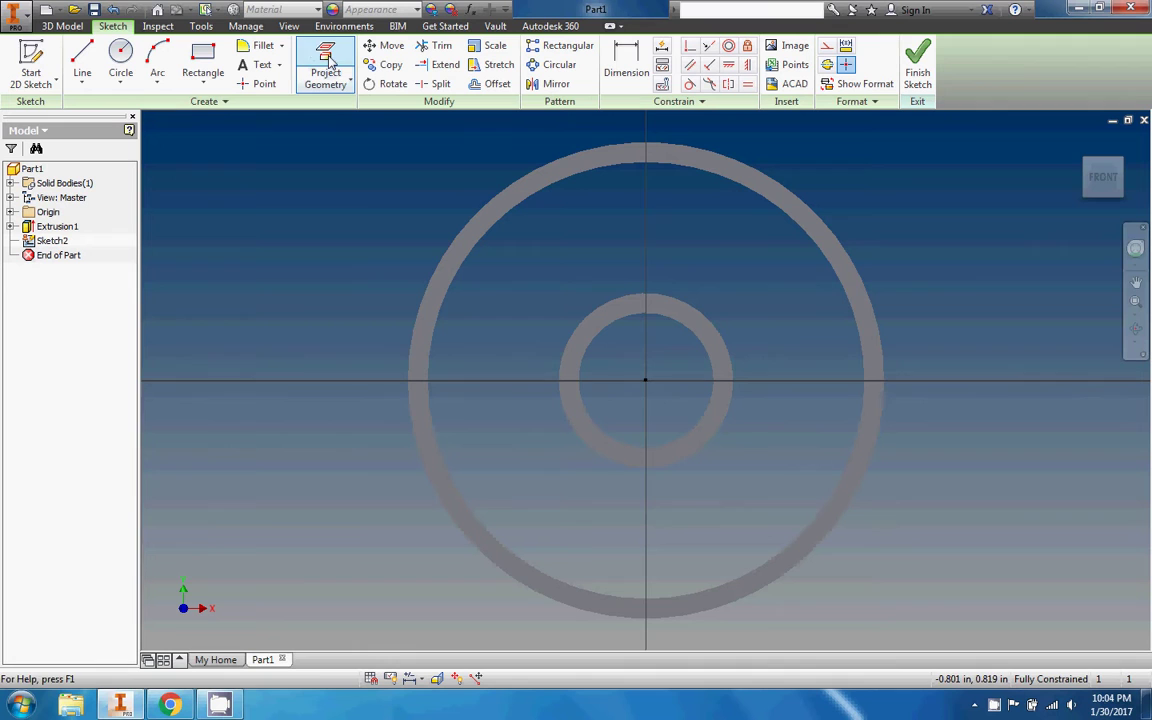
{"action": "left_click", "coordinate": [536, 192]}
{"action": "left_click", "coordinate": [620, 316]}
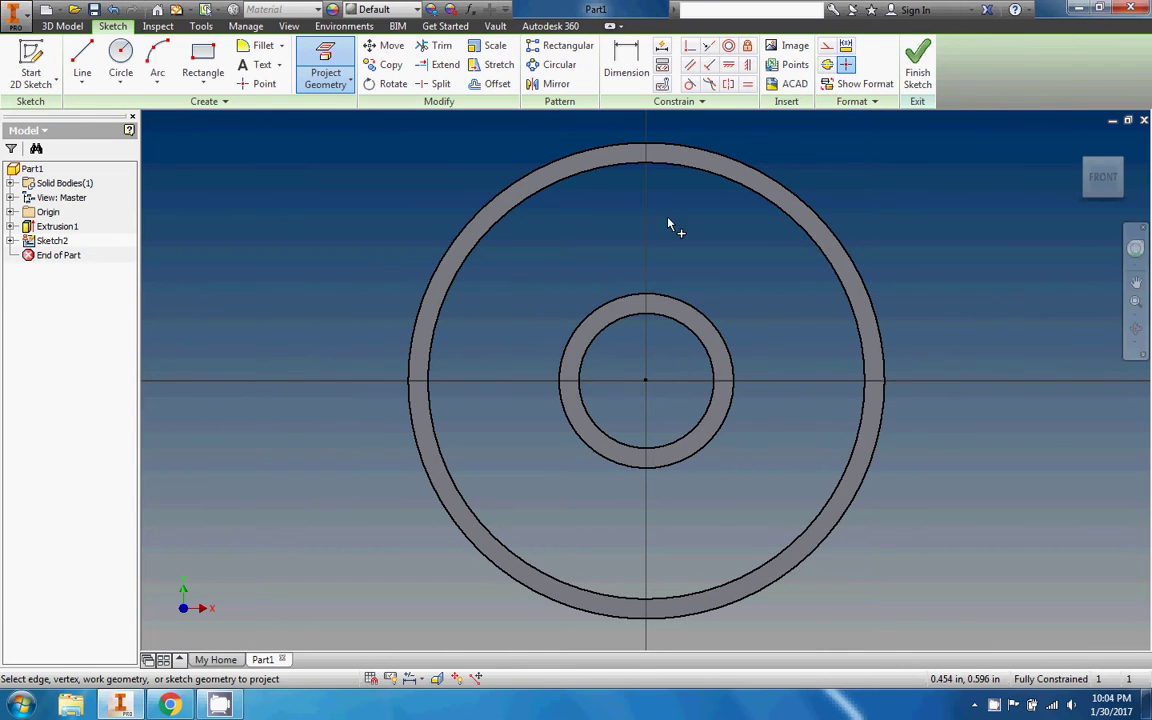
{"action": "left_click", "coordinate": [920, 76]}
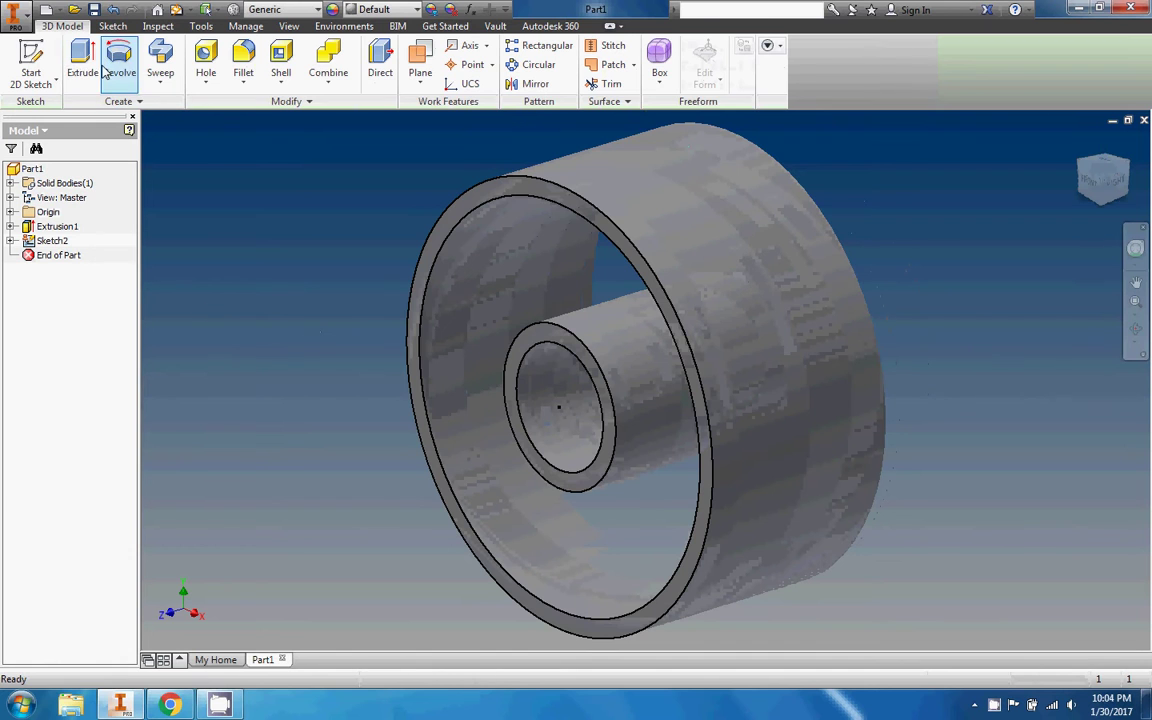
{"action": "left_click", "coordinate": [84, 62]}
{"action": "left_click", "coordinate": [600, 298]}
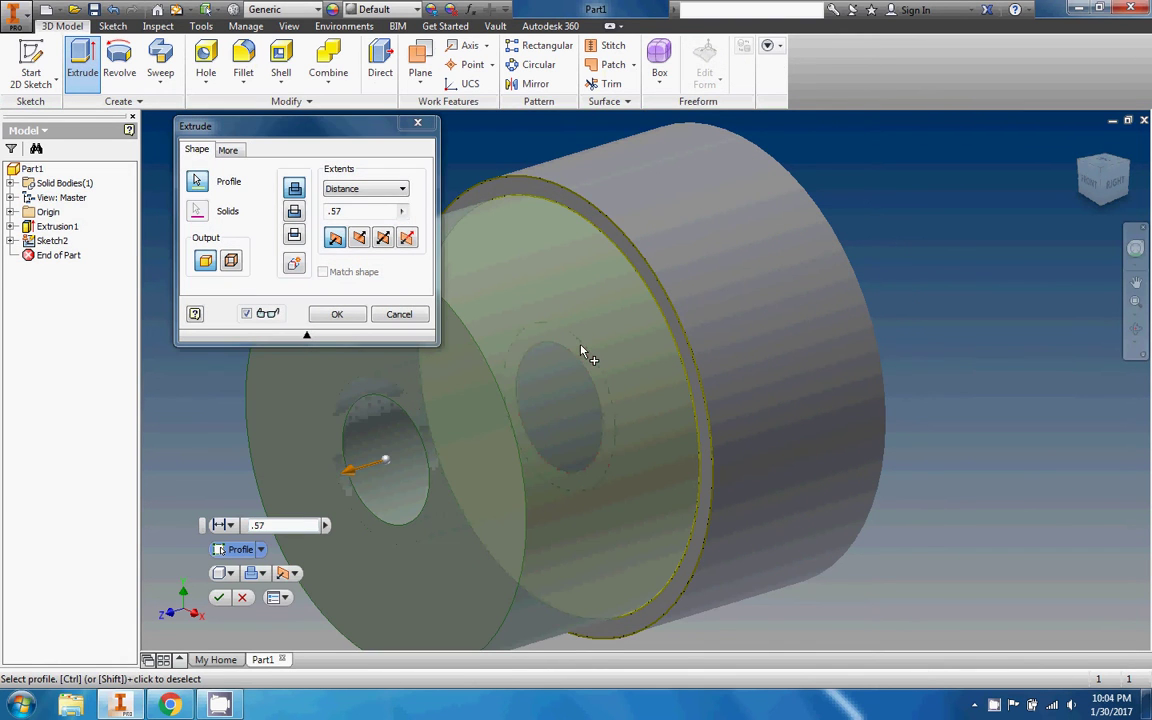
{"action": "right_click", "coordinate": [572, 352]}
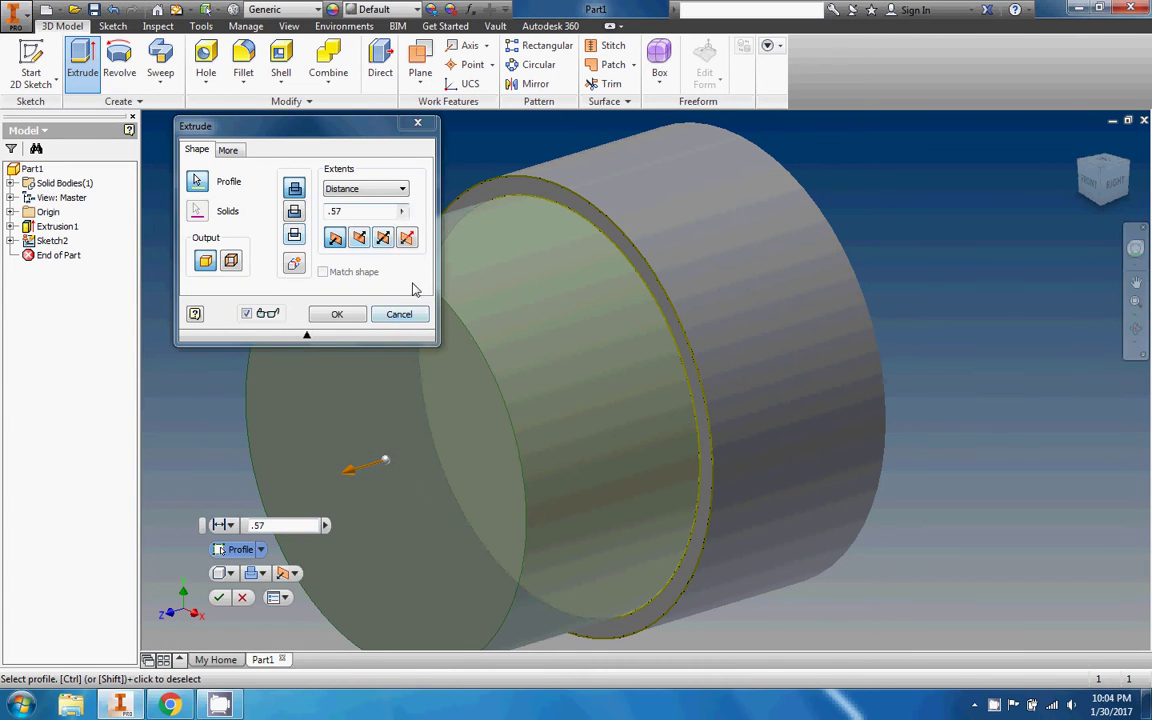
{"action": "left_click", "coordinate": [400, 314]}
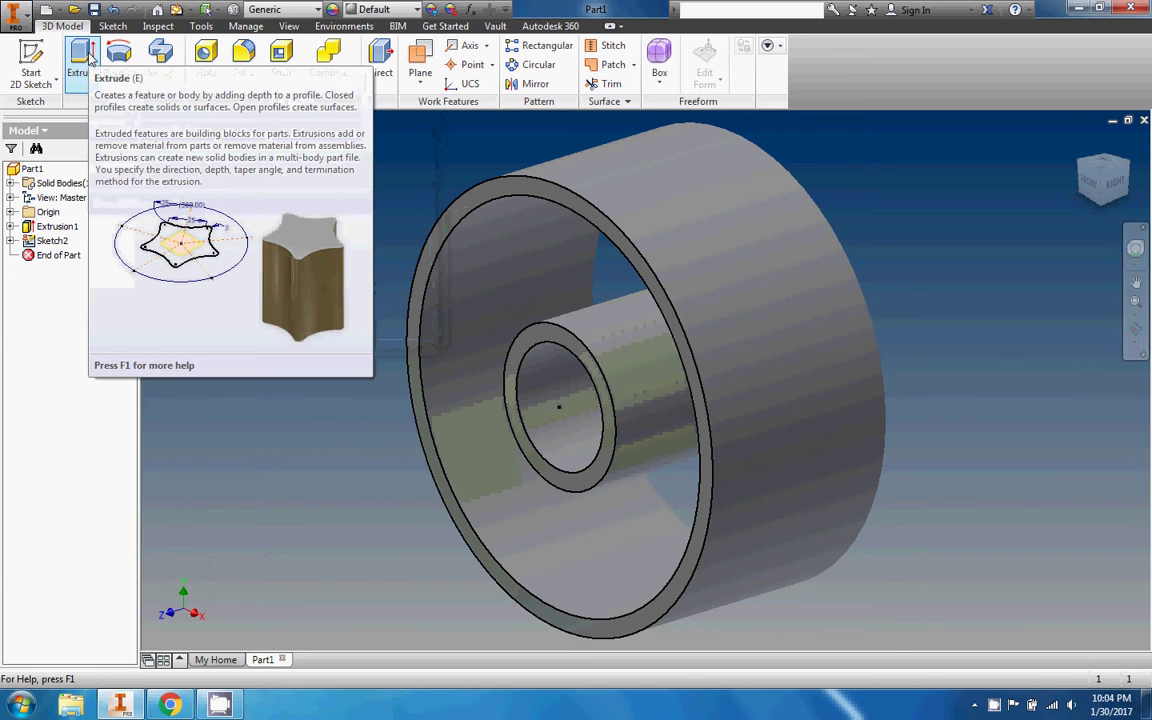
Step: Extrude the region between hub and rim .05 in as a symmetric join, checking the assignment page in Chrome along the way
{"action": "left_click", "coordinate": [81, 60]}
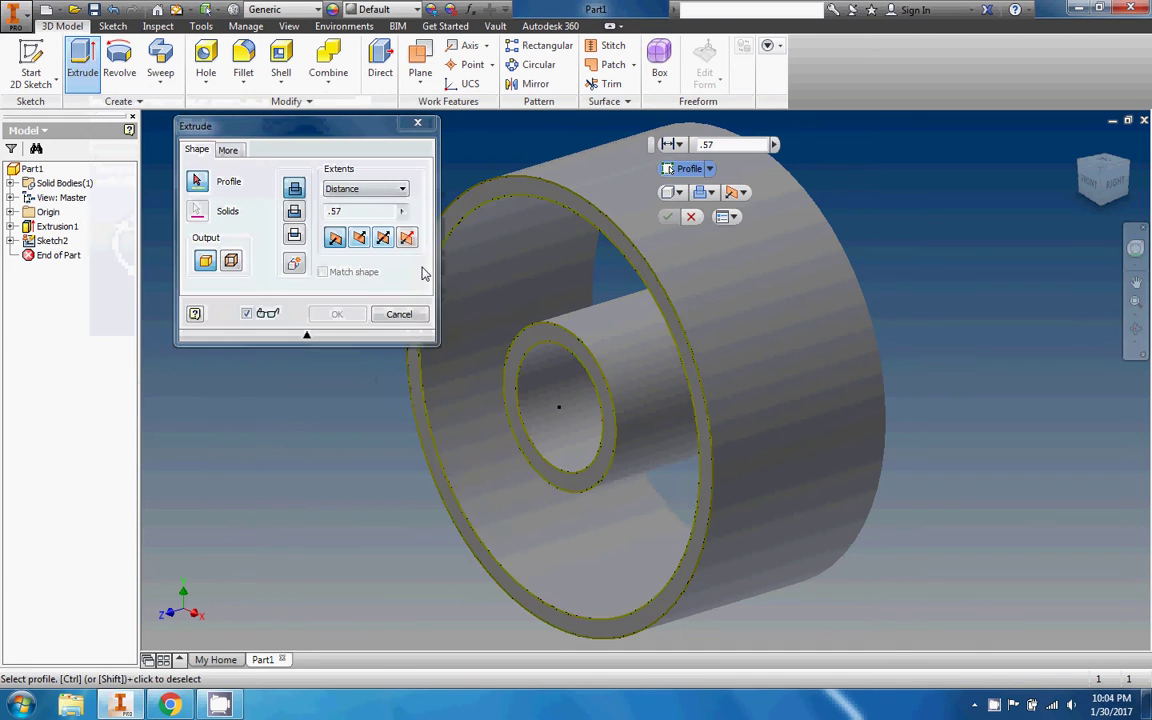
{"action": "left_click", "coordinate": [536, 259]}
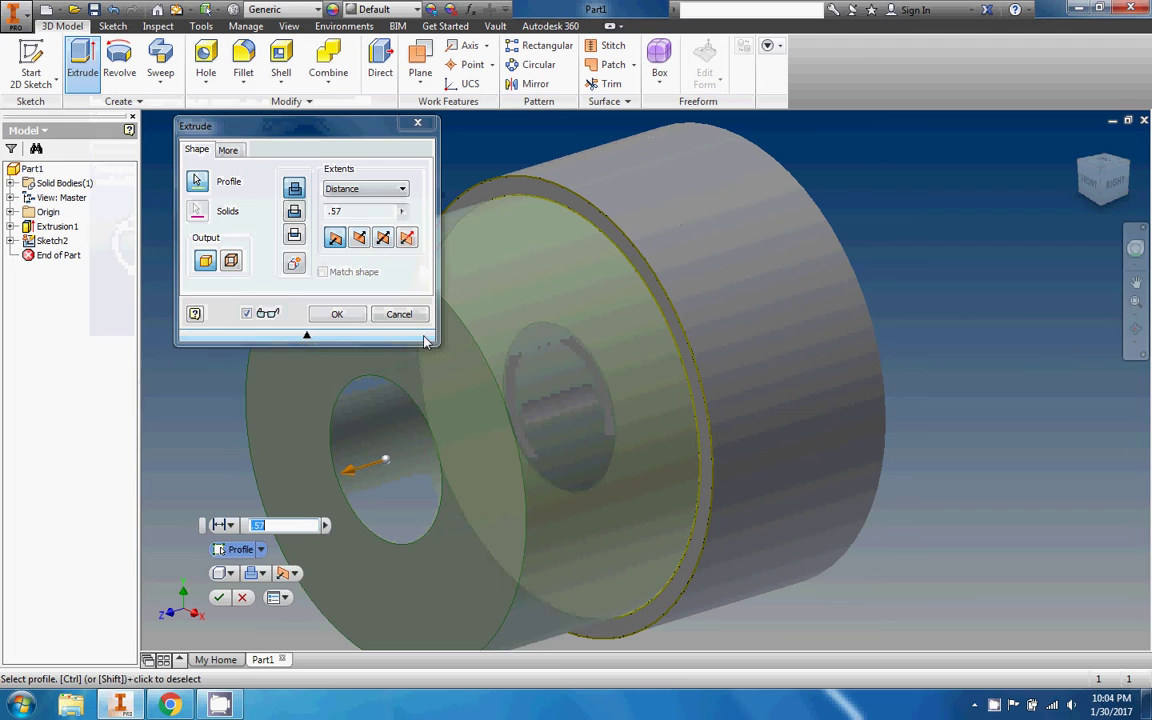
{"action": "left_click", "coordinate": [381, 238]}
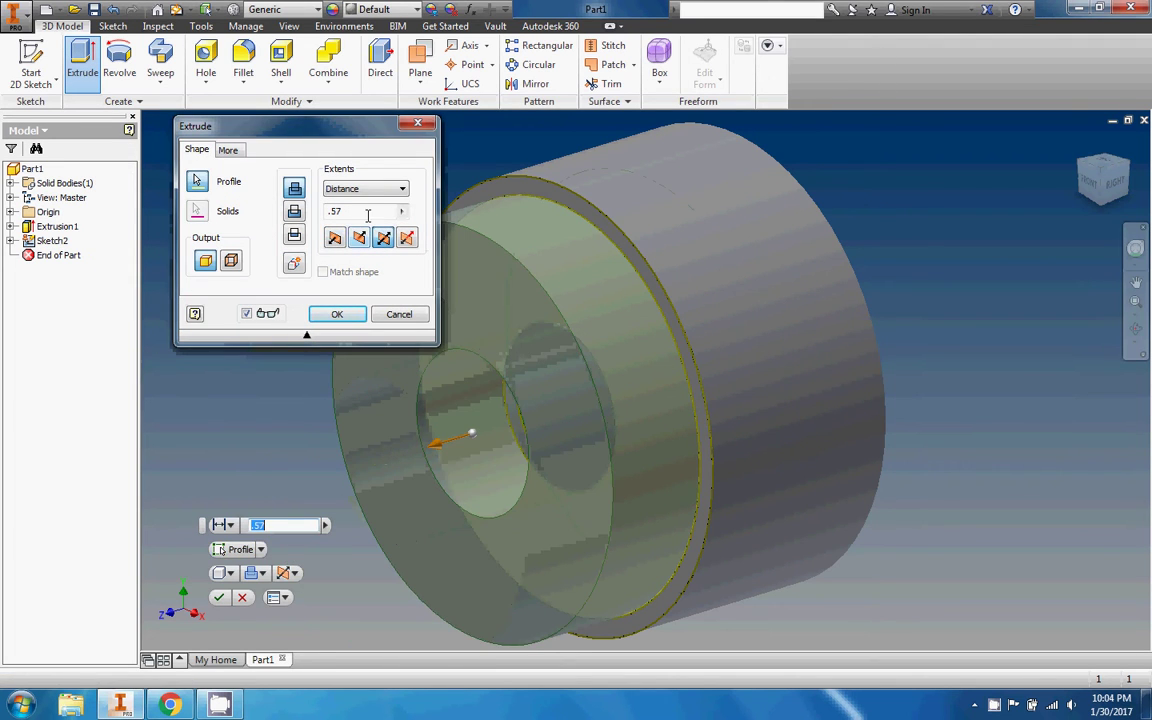
{"action": "left_click", "coordinate": [357, 214]}
{"action": "type", "text": ".0"}
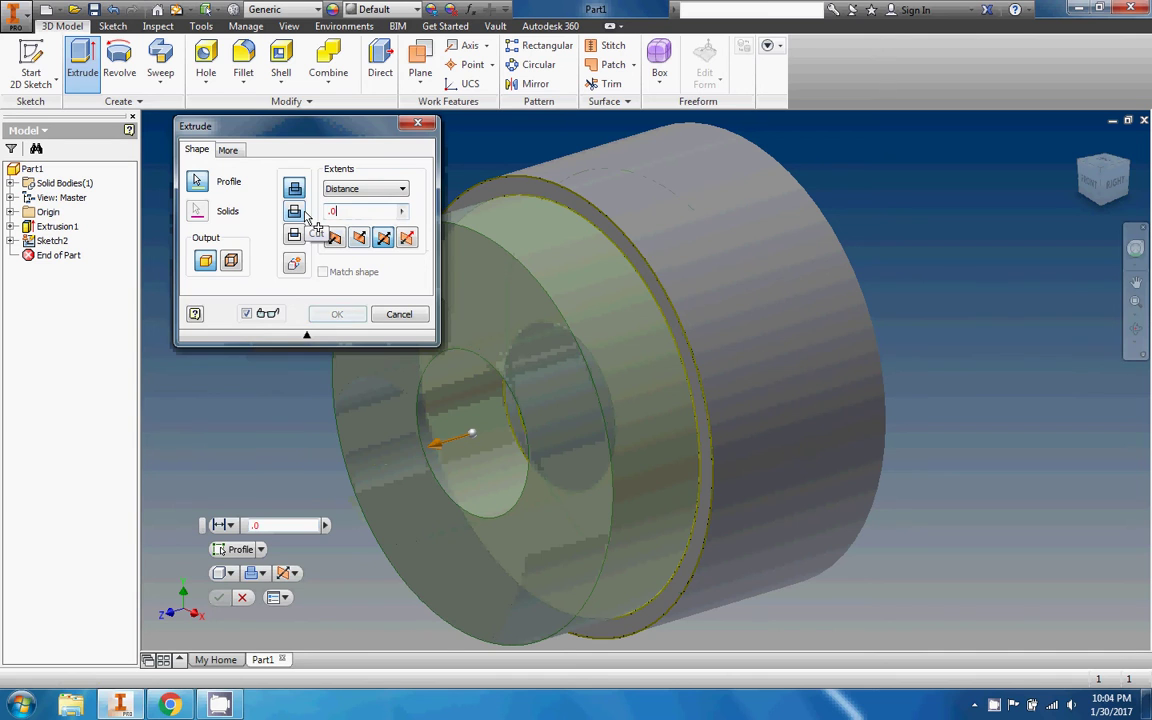
{"action": "left_click", "coordinate": [171, 705]}
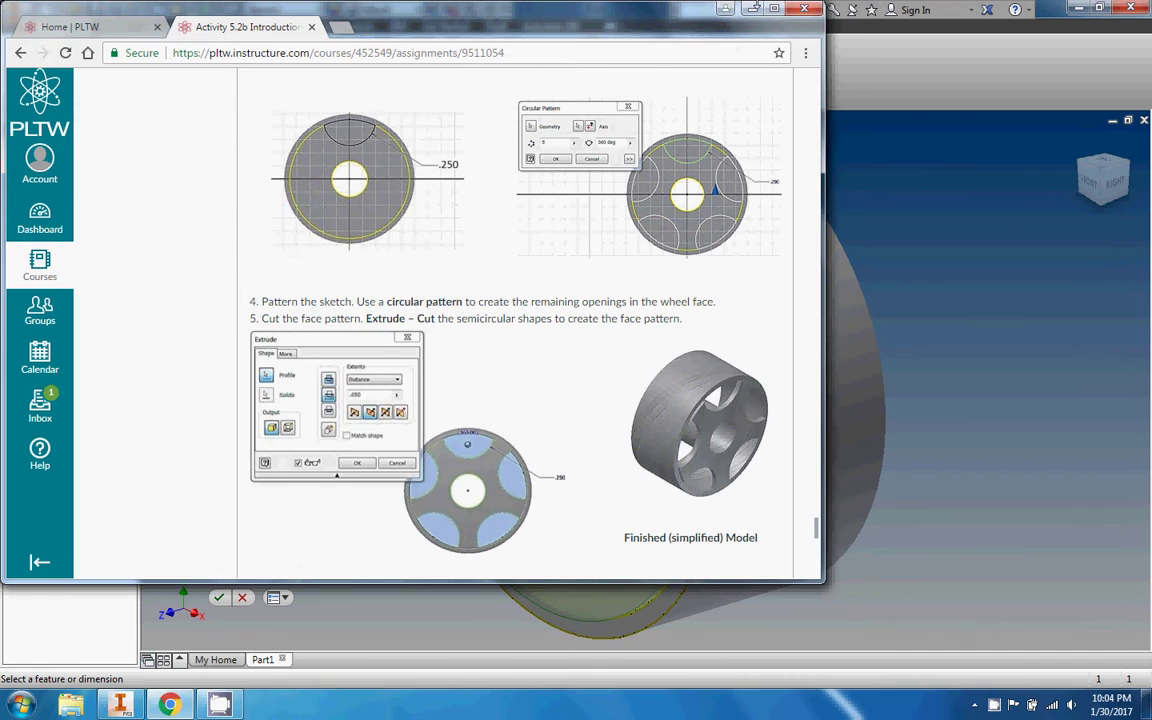
{"action": "left_click", "coordinate": [751, 9]}
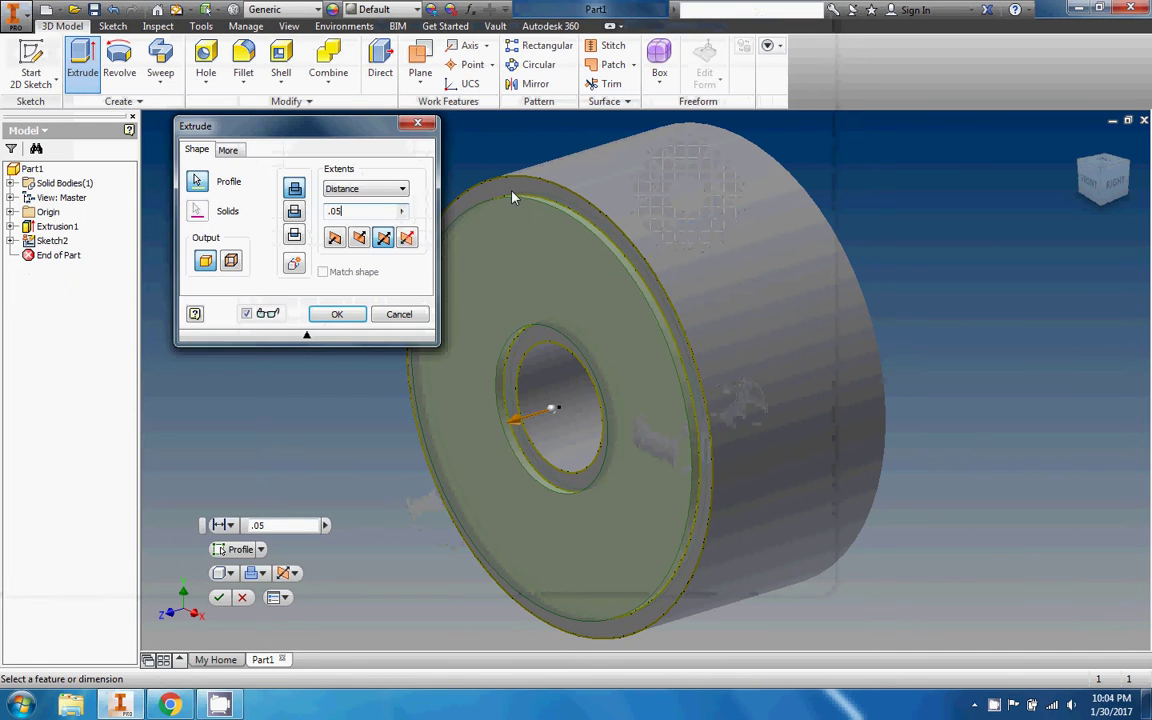
{"action": "left_click", "coordinate": [338, 315]}
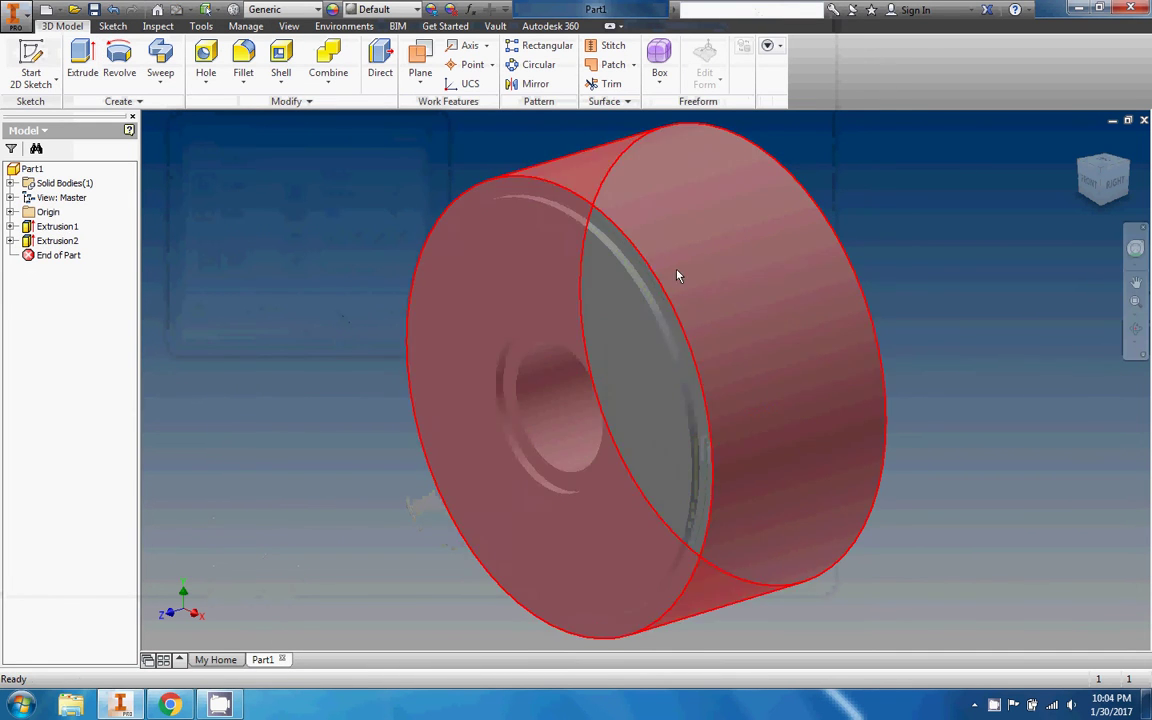
Step: Create a 2D sketch on the front face of the wheel's web and project its inner and outer circular edges
{"action": "left_click", "coordinate": [55, 84]}
{"action": "left_click", "coordinate": [30, 62]}
{"action": "left_click", "coordinate": [497, 251]}
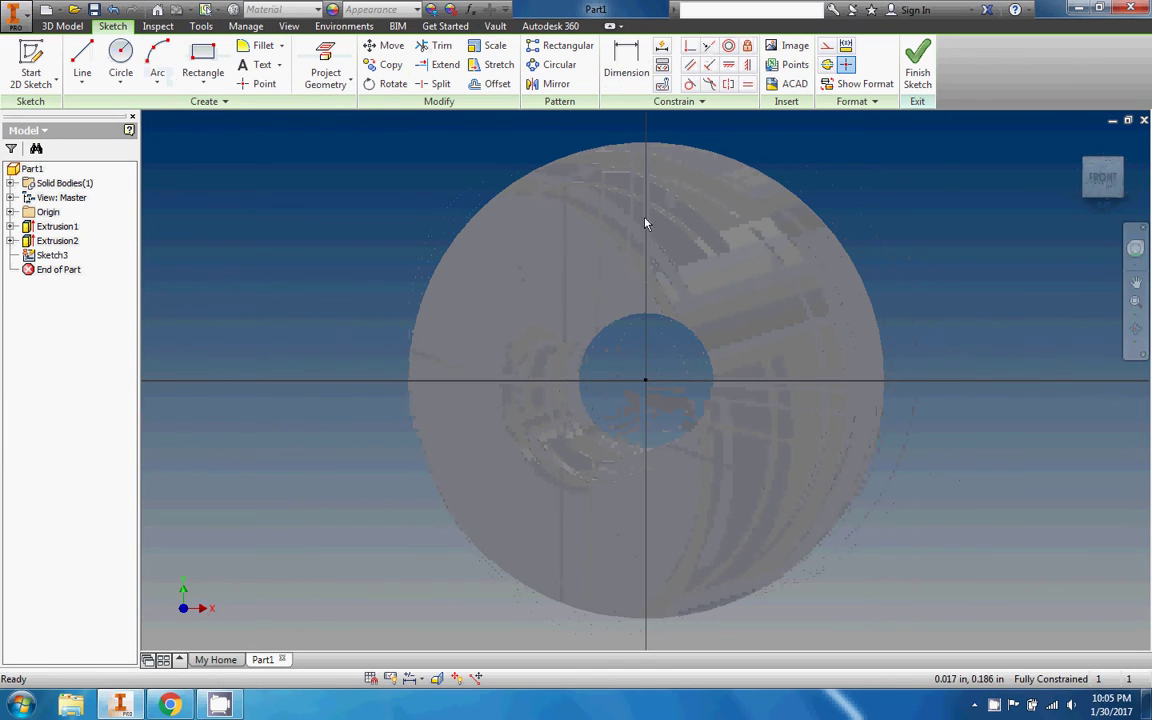
{"action": "right_click", "coordinate": [324, 66]}
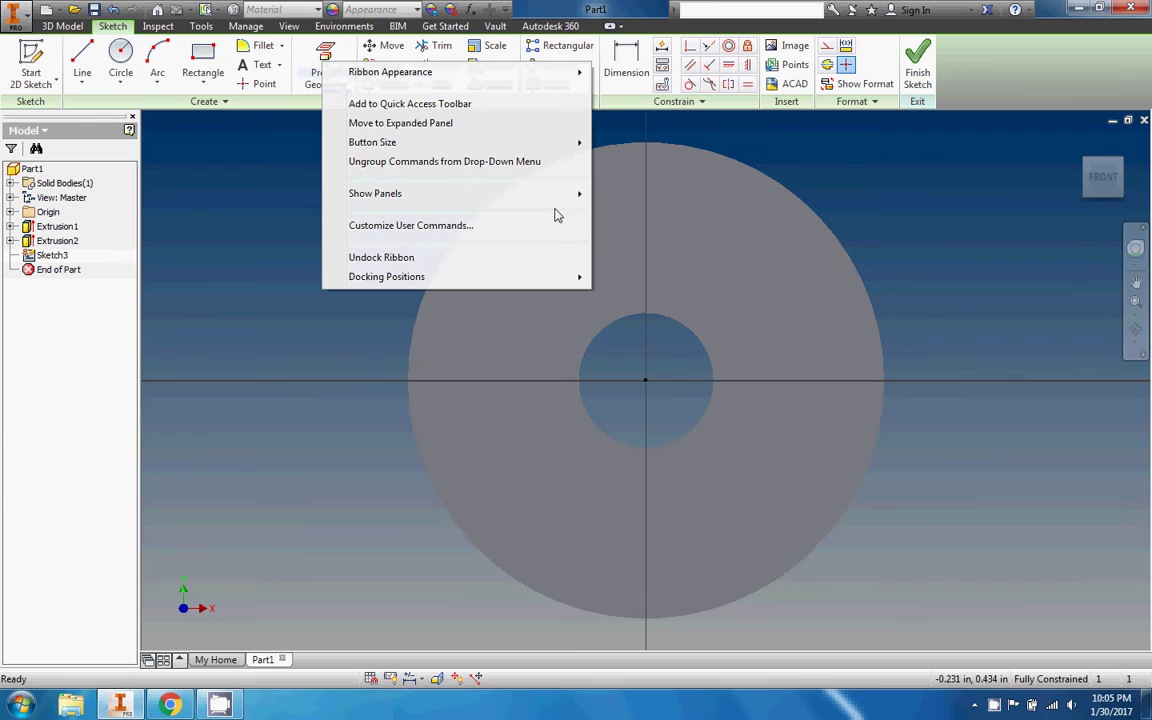
{"action": "left_click", "coordinate": [315, 62]}
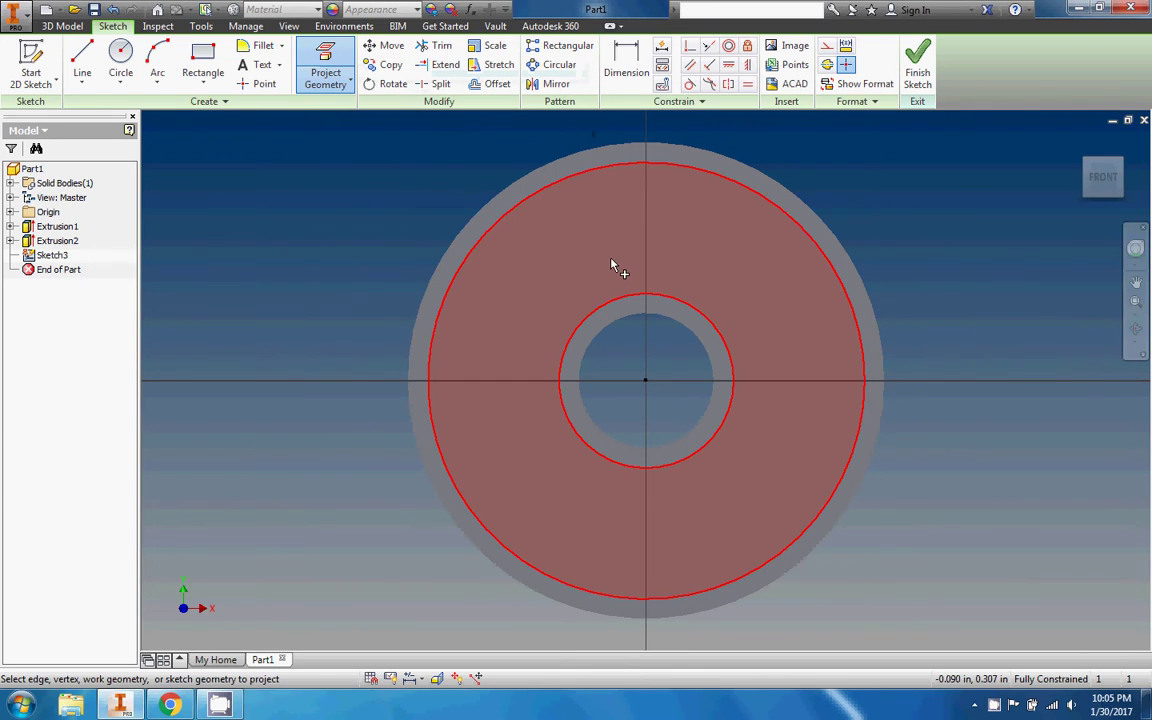
{"action": "left_click", "coordinate": [402, 380]}
Step: Draw a .5 in diameter circle centred on the uppermost point of the web's outer circle, checking the assignment page in Chrome along the way
{"action": "left_click", "coordinate": [120, 62]}
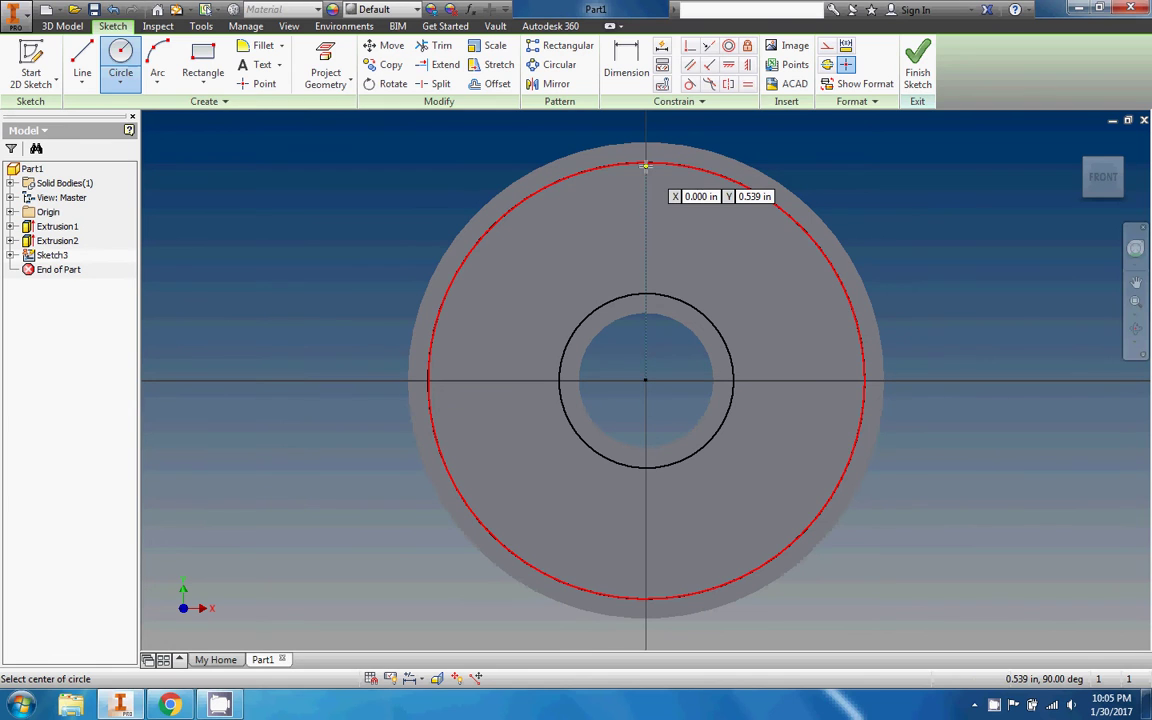
{"action": "left_click", "coordinate": [172, 705]}
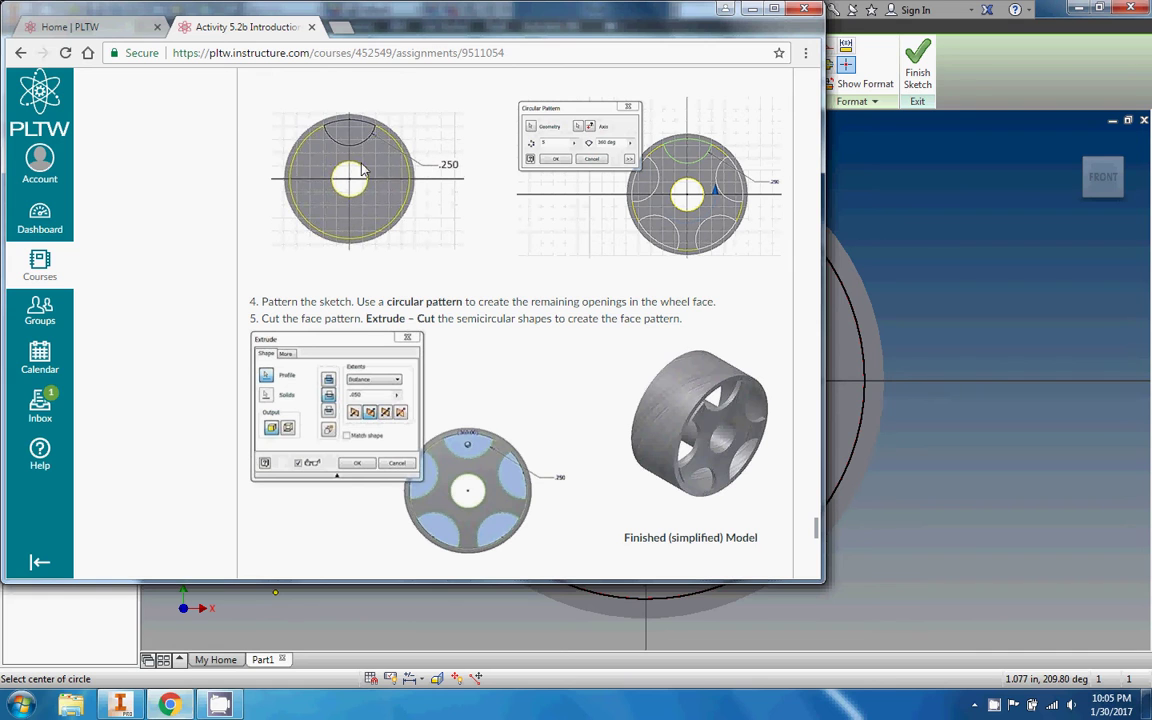
{"action": "left_click", "coordinate": [751, 9]}
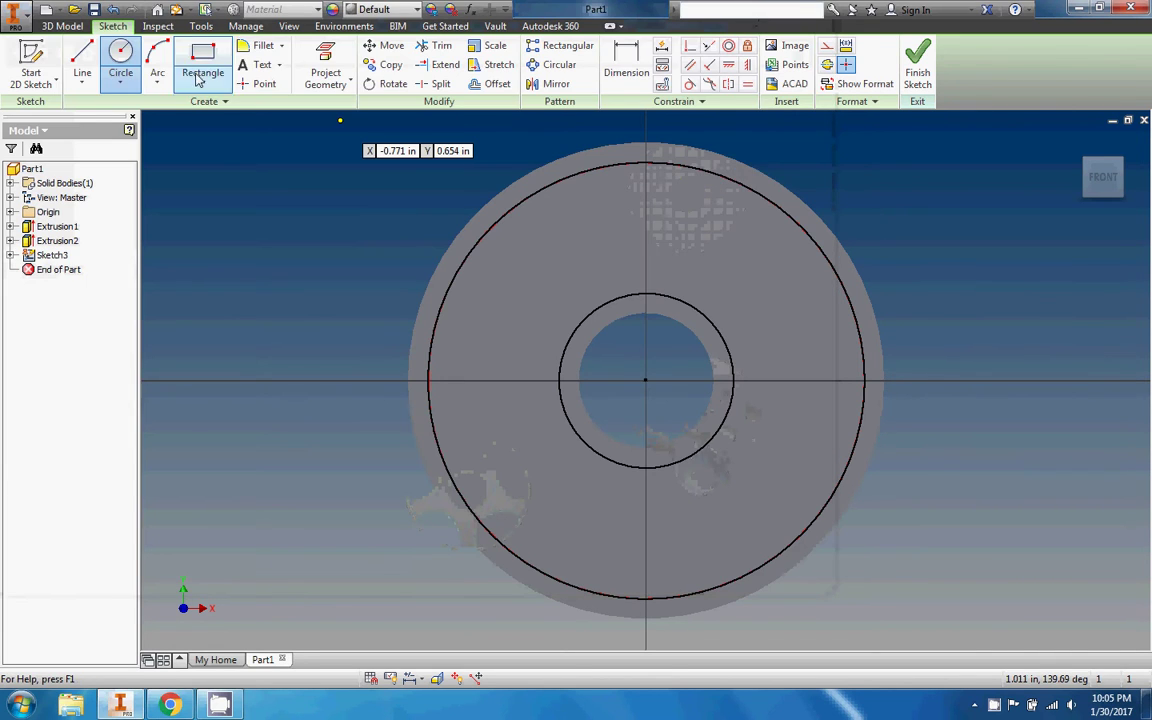
{"action": "left_click", "coordinate": [120, 70]}
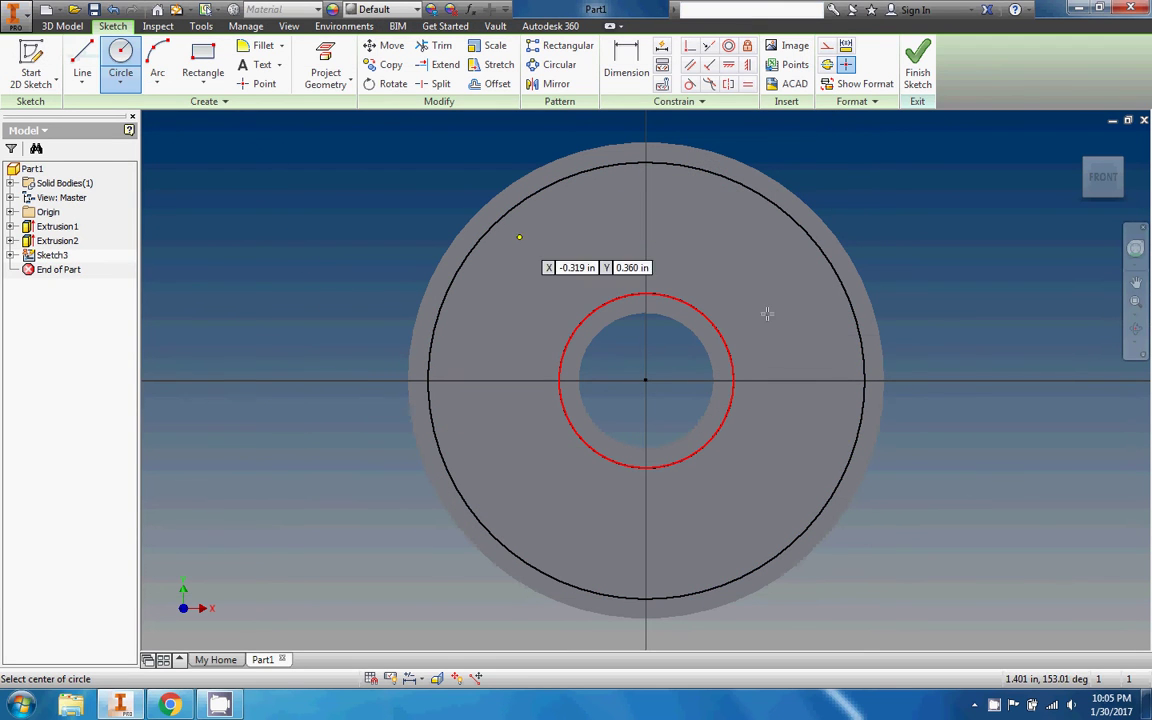
{"action": "scroll", "coordinate": [661, 180], "scroll_direction": "down", "scroll_amount": 5}
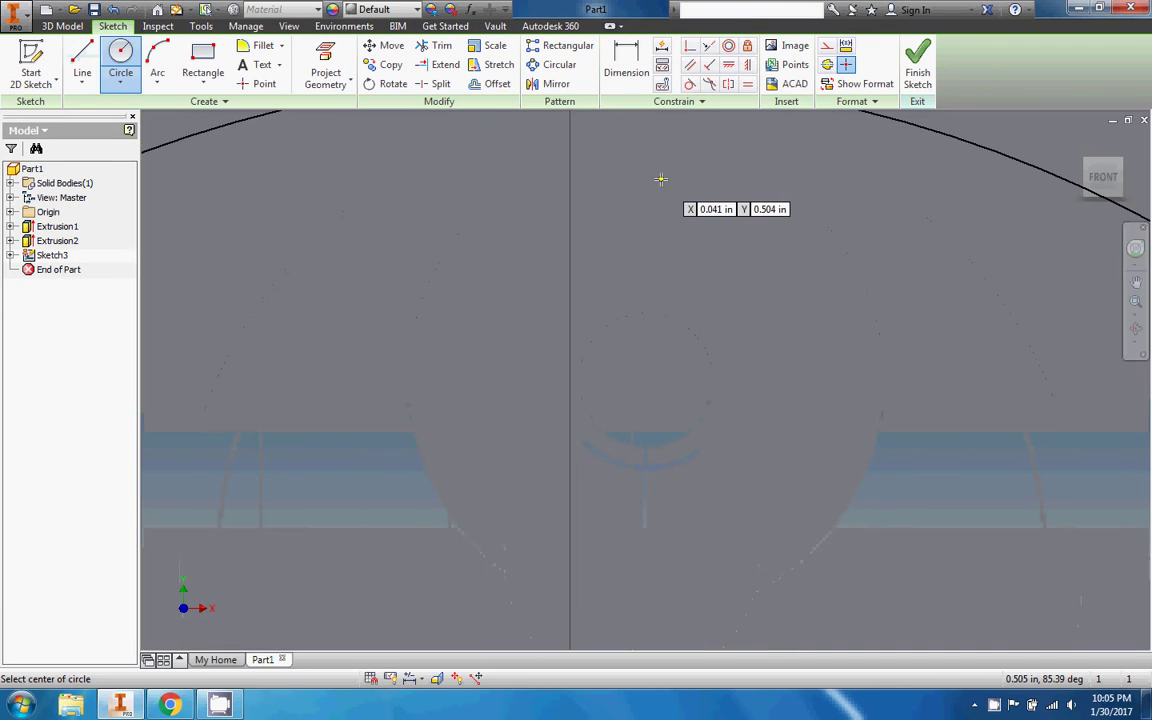
{"action": "scroll", "coordinate": [661, 180], "scroll_direction": "up", "scroll_amount": 3}
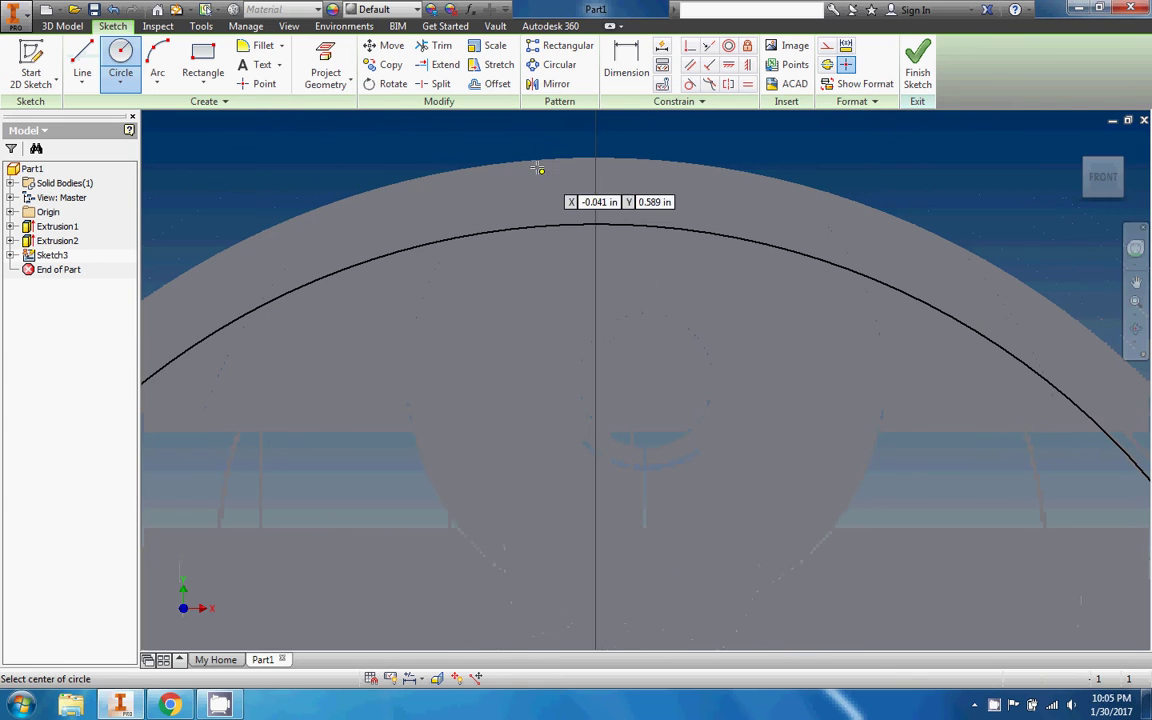
{"action": "left_click", "coordinate": [596, 224]}
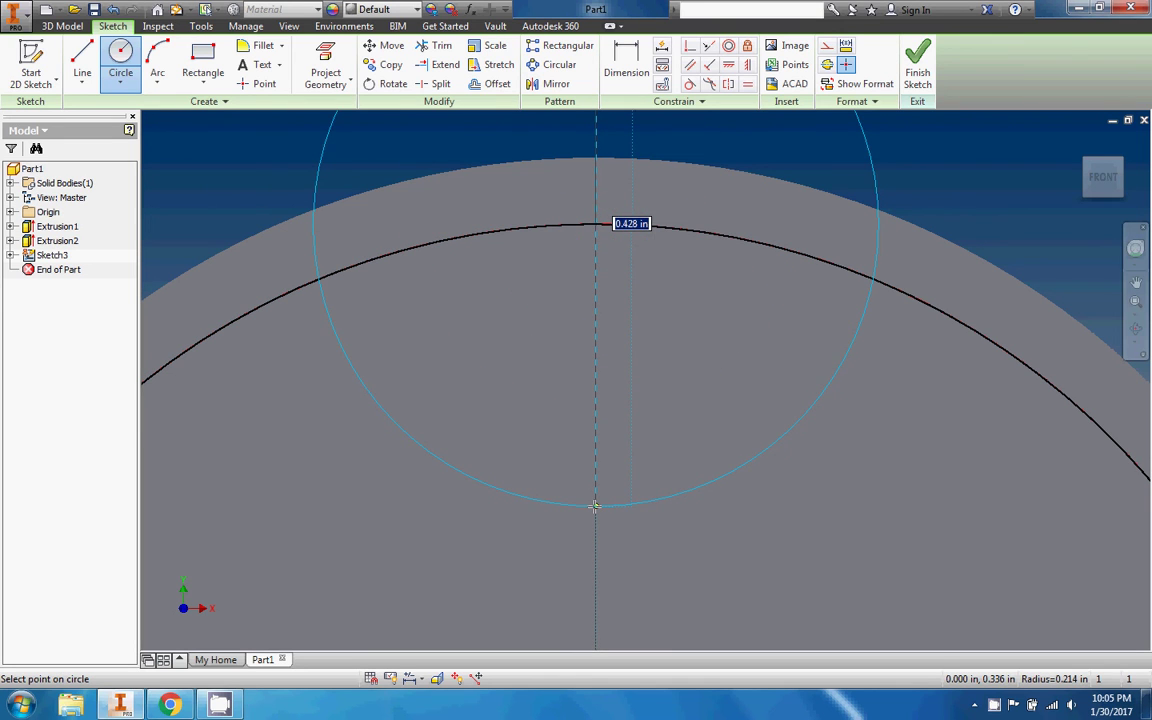
{"action": "type", "text": ".5"}
{"action": "key", "text": "Return"}
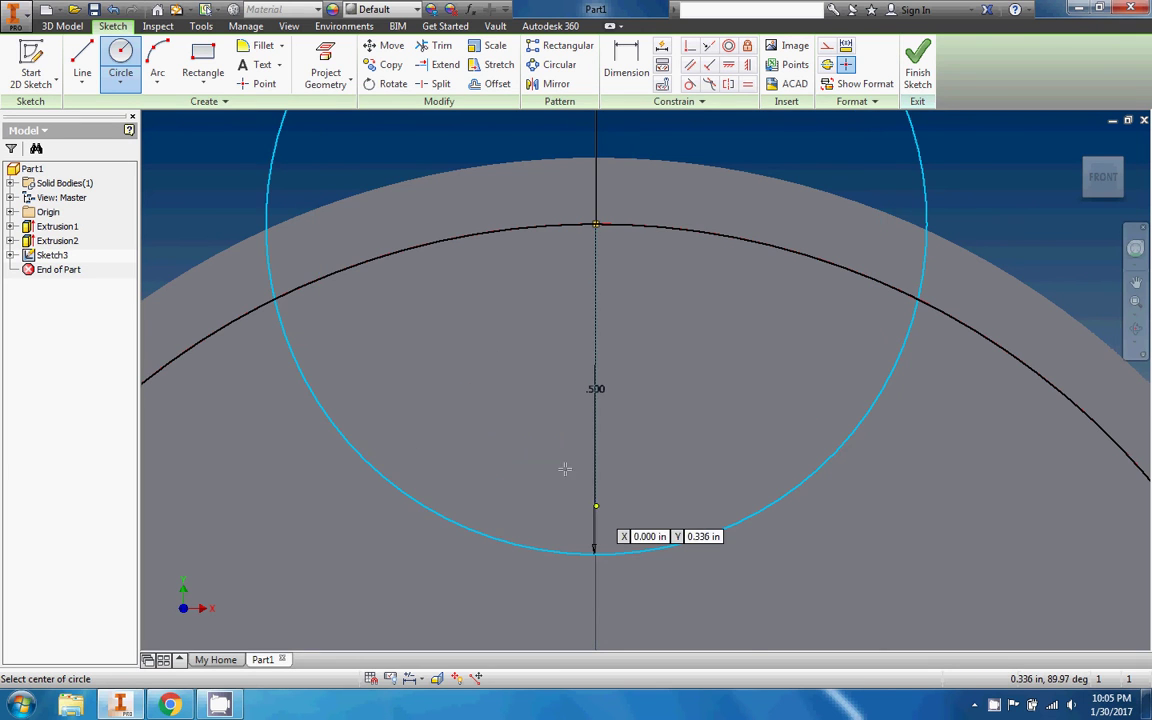
Step: Trim away the part of the .5 in circle that lies outside the web's outer circle
{"action": "scroll", "coordinate": [494, 291], "scroll_direction": "down", "scroll_amount": 3}
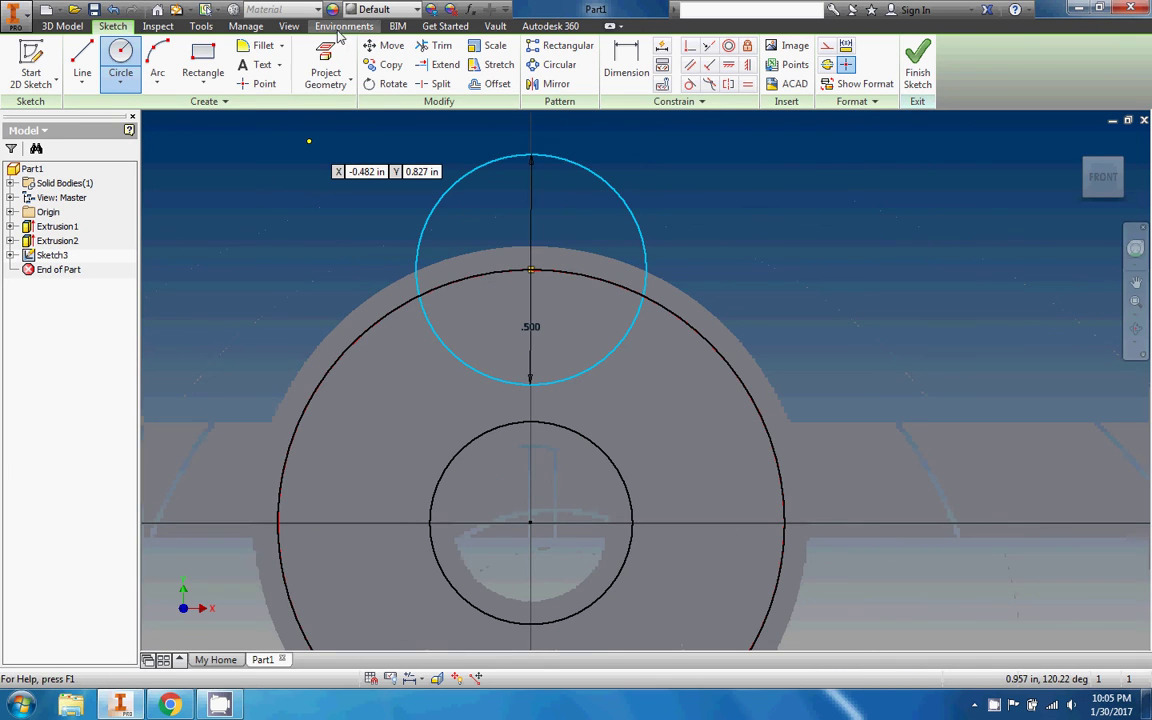
{"action": "left_click", "coordinate": [440, 45]}
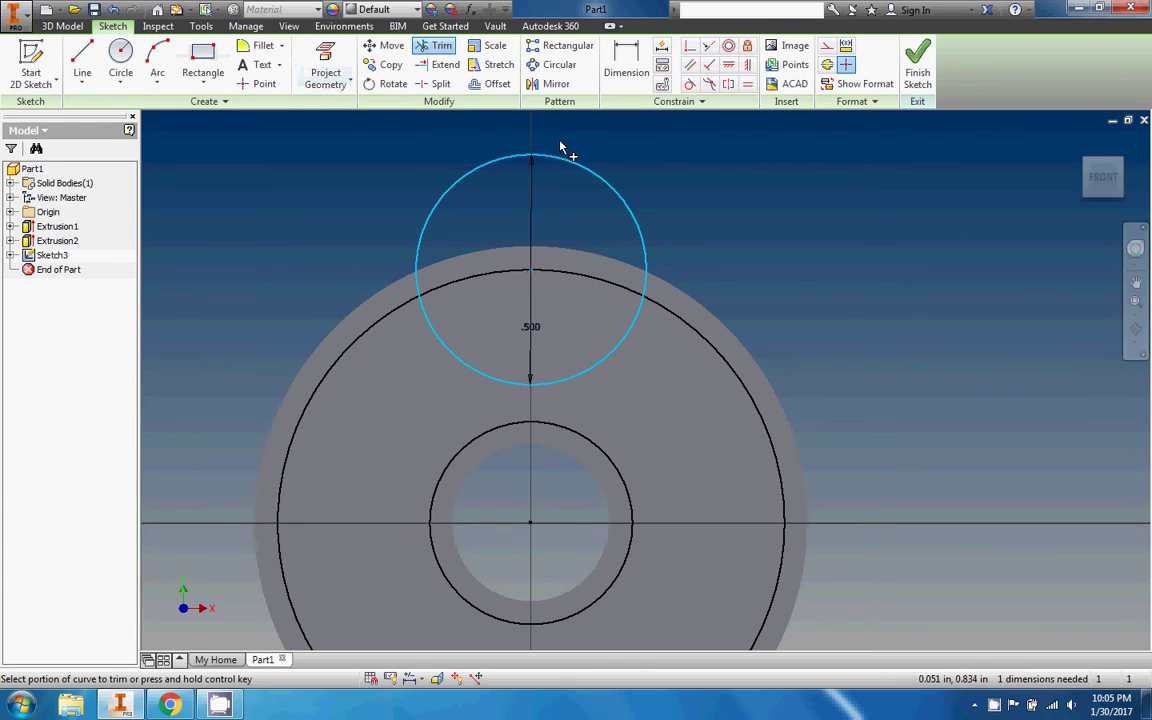
{"action": "left_click", "coordinate": [568, 176]}
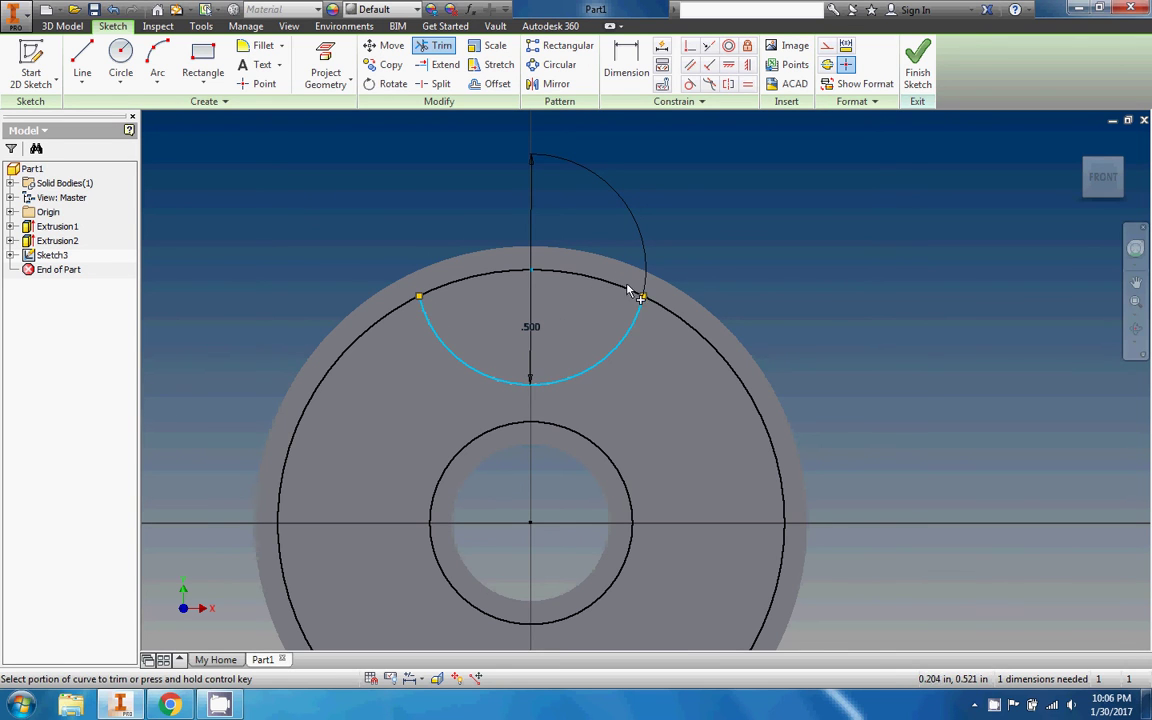
{"action": "left_click", "coordinate": [90, 62]}
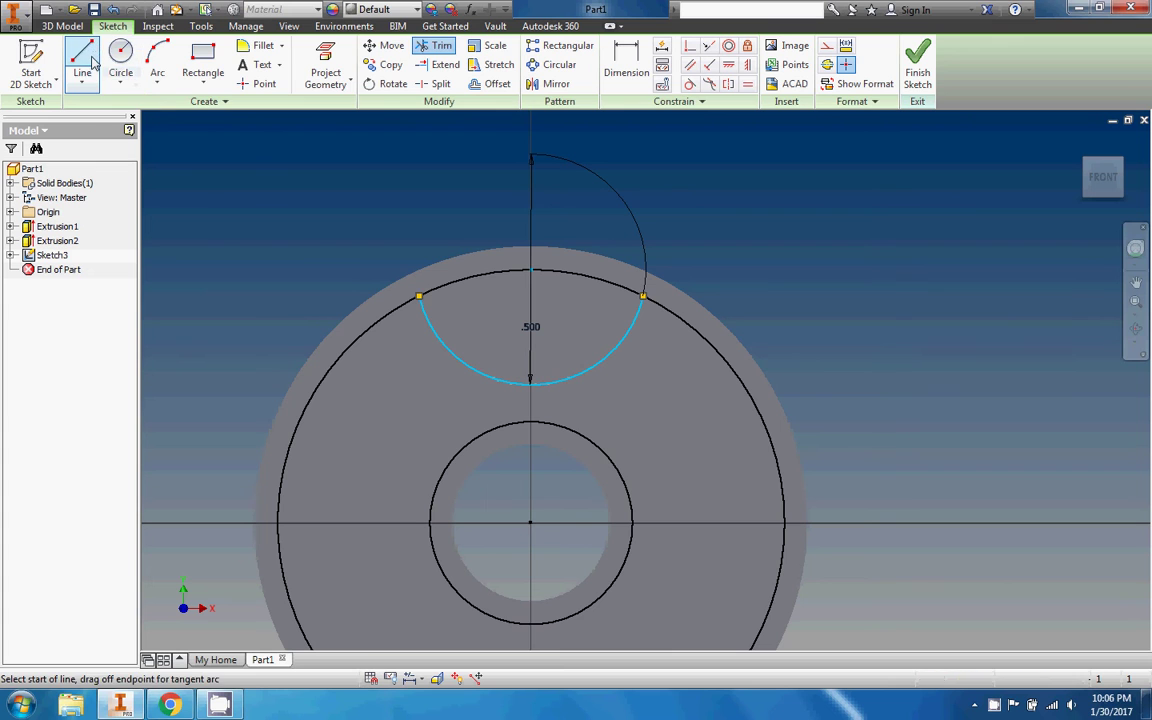
{"action": "left_click", "coordinate": [157, 62]}
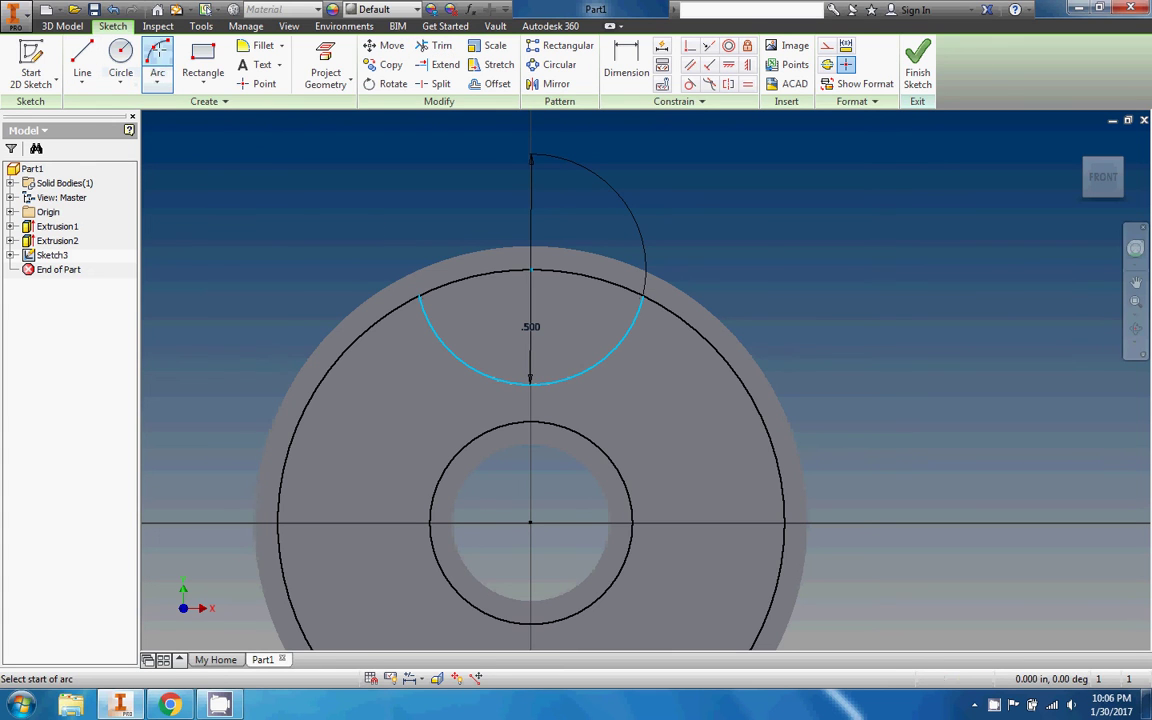
{"action": "left_click", "coordinate": [420, 296]}
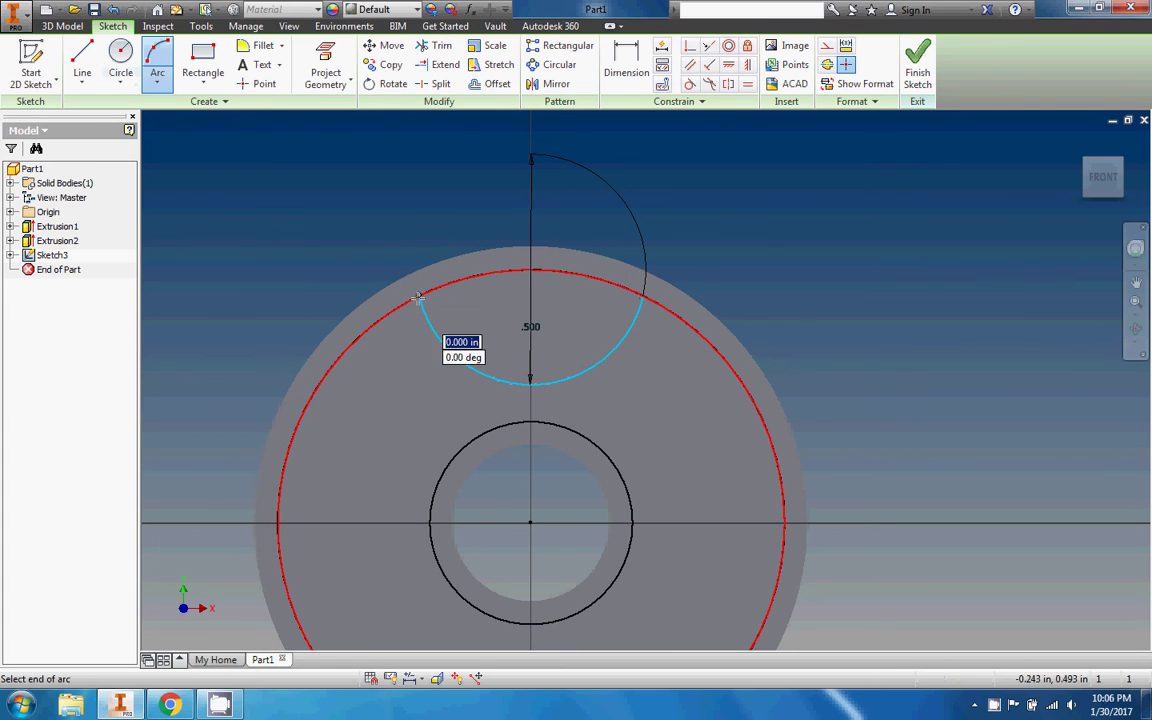
{"action": "left_click", "coordinate": [638, 297]}
{"action": "right_click", "coordinate": [640, 295]}
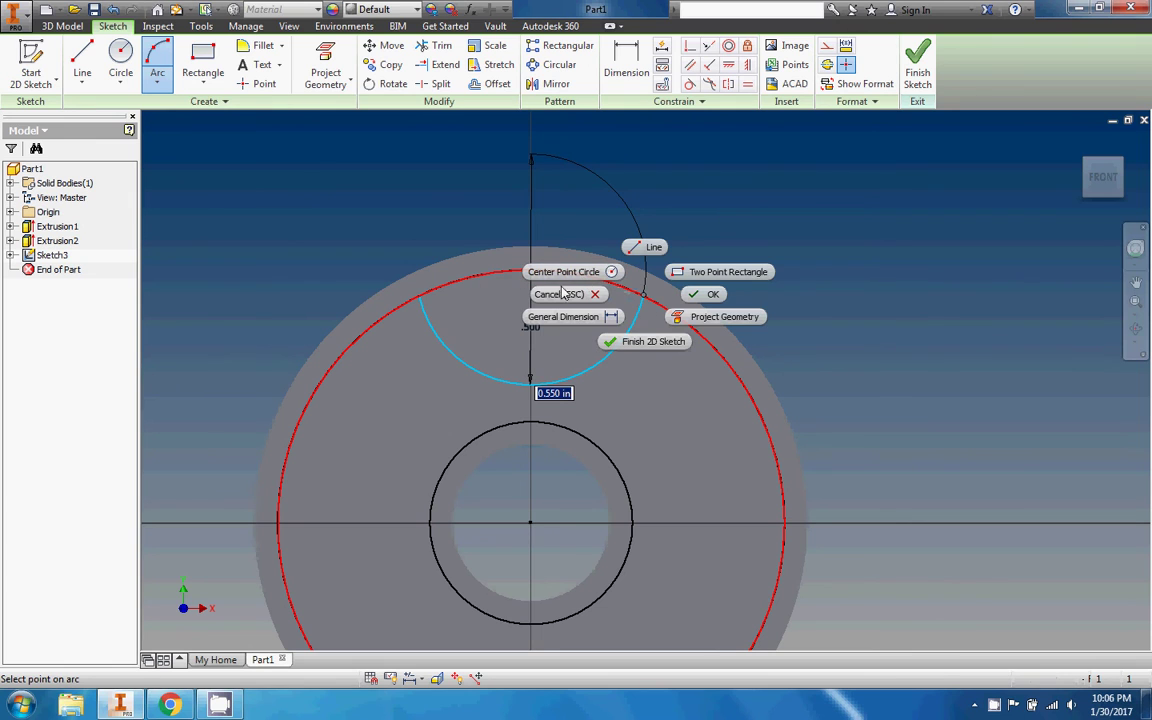
{"action": "left_click", "coordinate": [724, 316]}
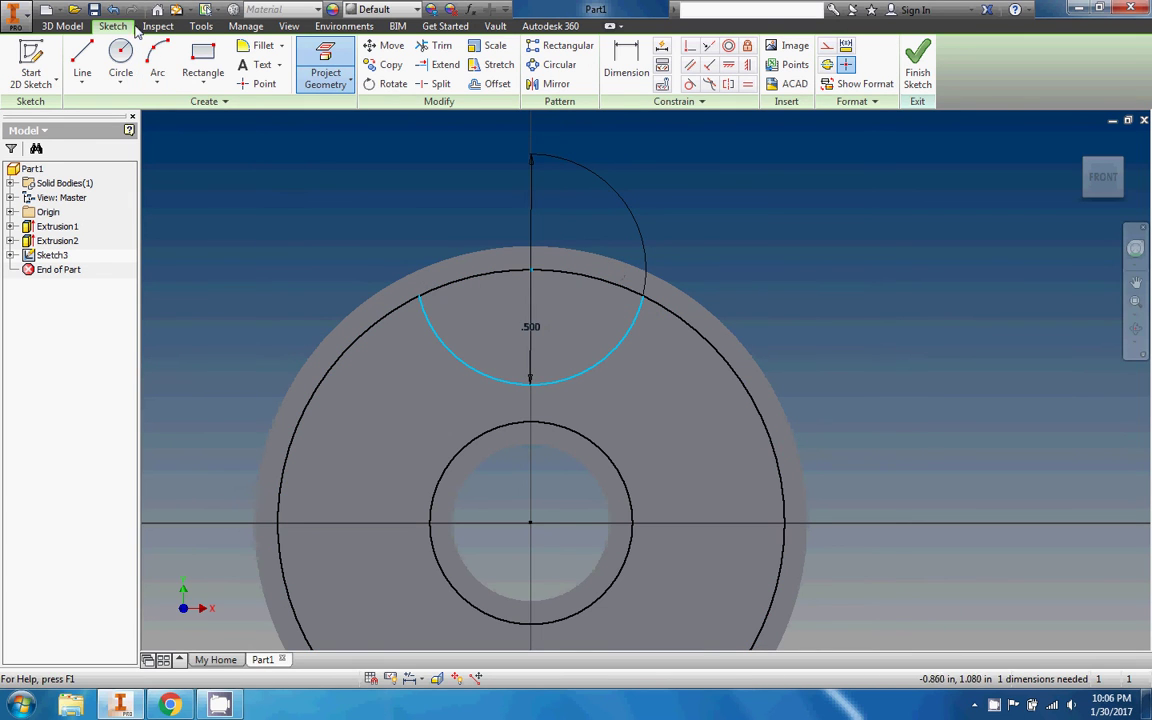
Step: Close the semicircular opening with a three-point arc of 0.550 in radius along the web's outer circle, and finish the sketch
{"action": "left_click", "coordinate": [157, 62]}
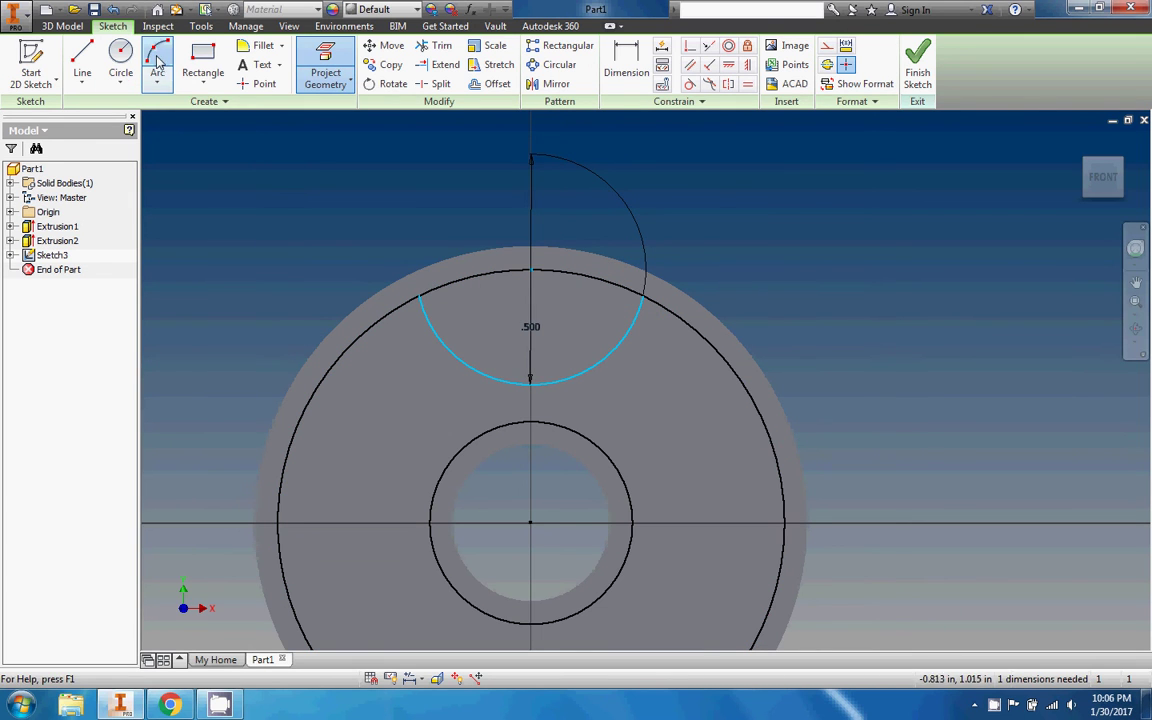
{"action": "left_click", "coordinate": [418, 296]}
{"action": "left_click", "coordinate": [640, 295]}
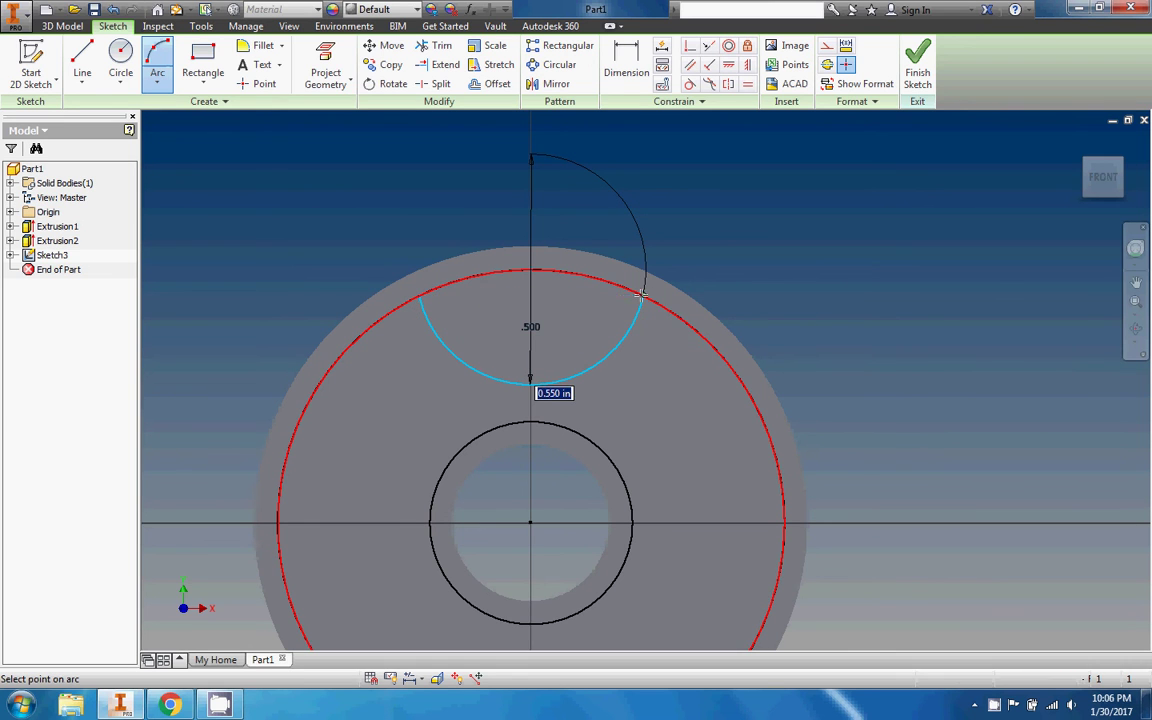
{"action": "key", "text": "Return"}
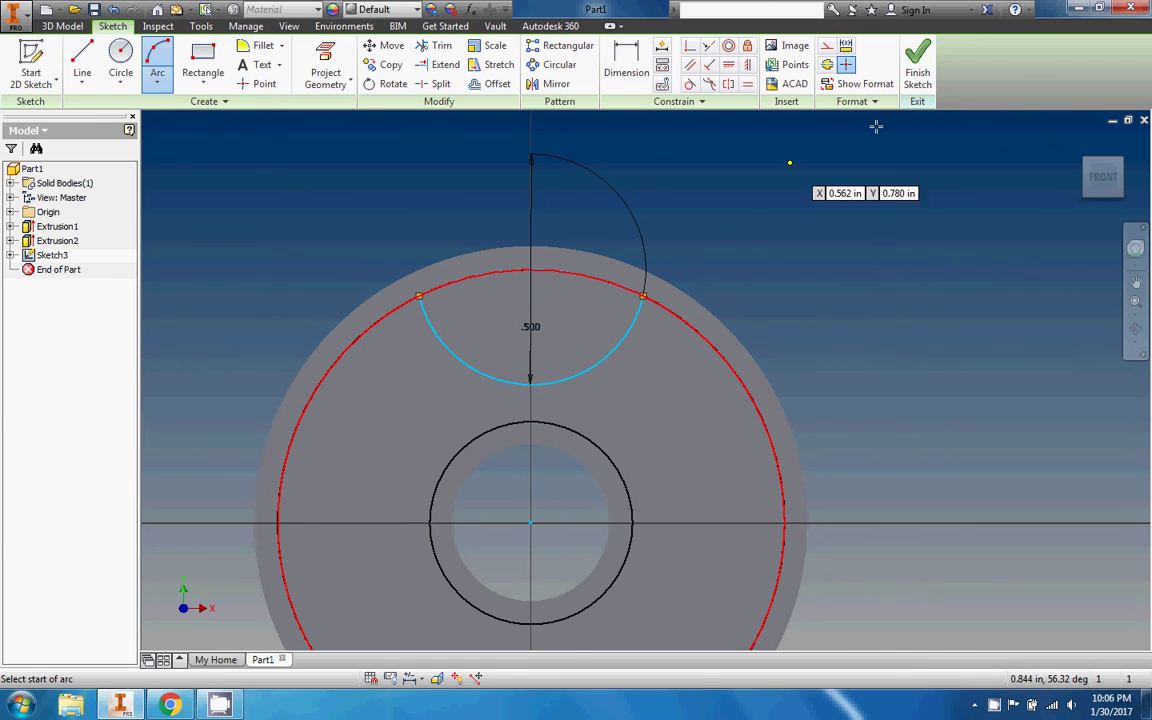
{"action": "left_click", "coordinate": [917, 62]}
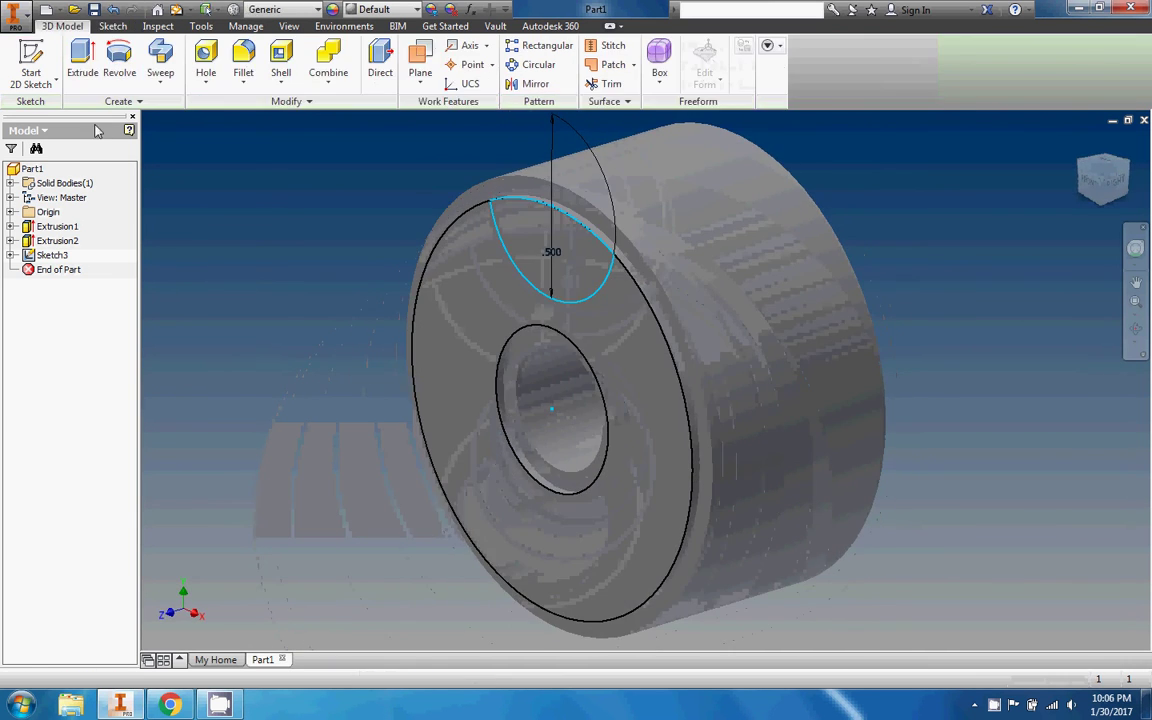
Step: Extrude the semicircular profile as a .05 in cut, with the direction flipped into the web
{"action": "left_click", "coordinate": [82, 60]}
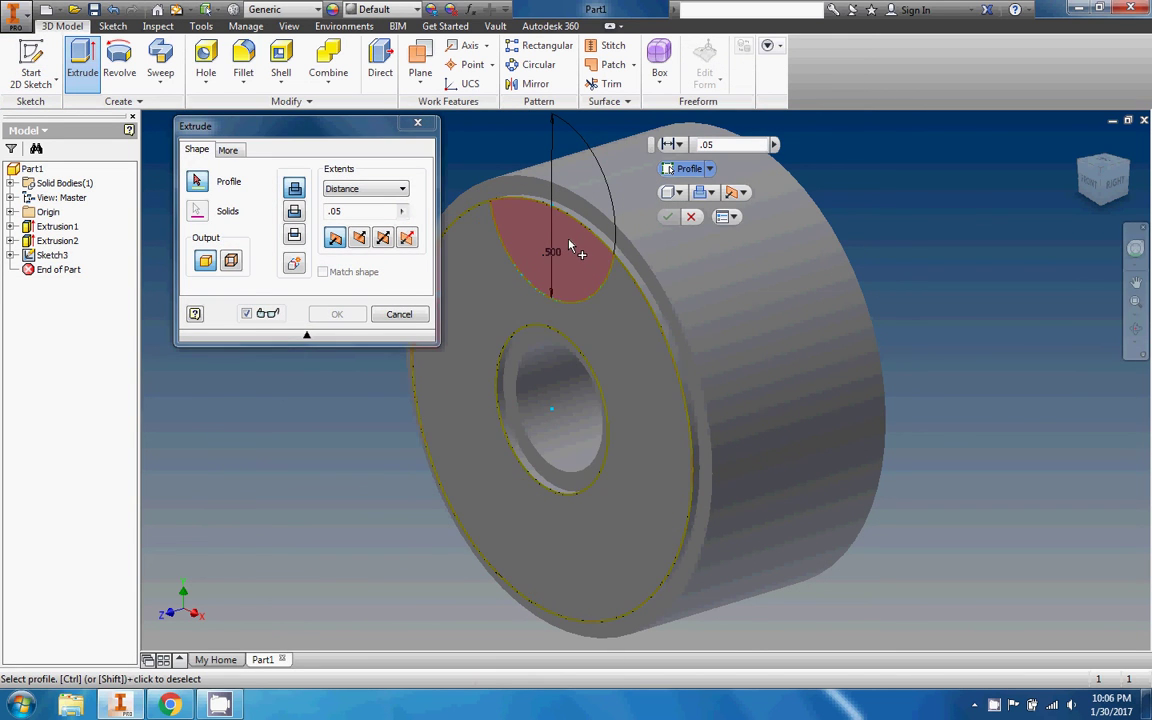
{"action": "left_click", "coordinate": [572, 247]}
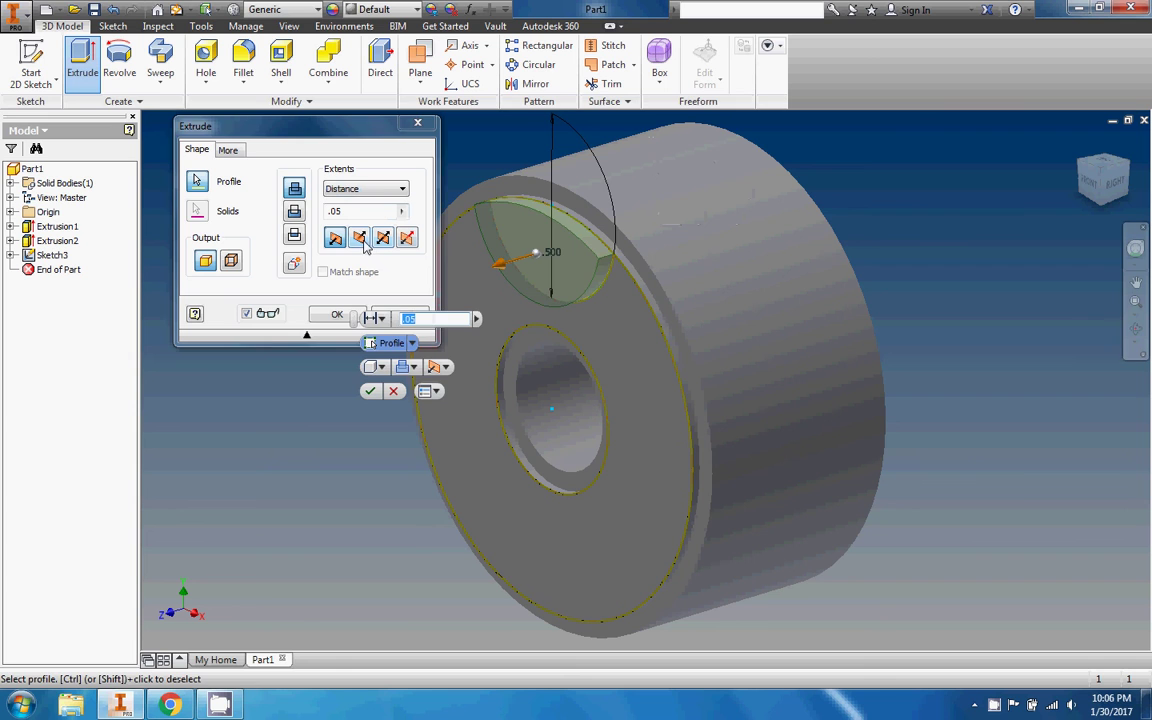
{"action": "left_click", "coordinate": [359, 238]}
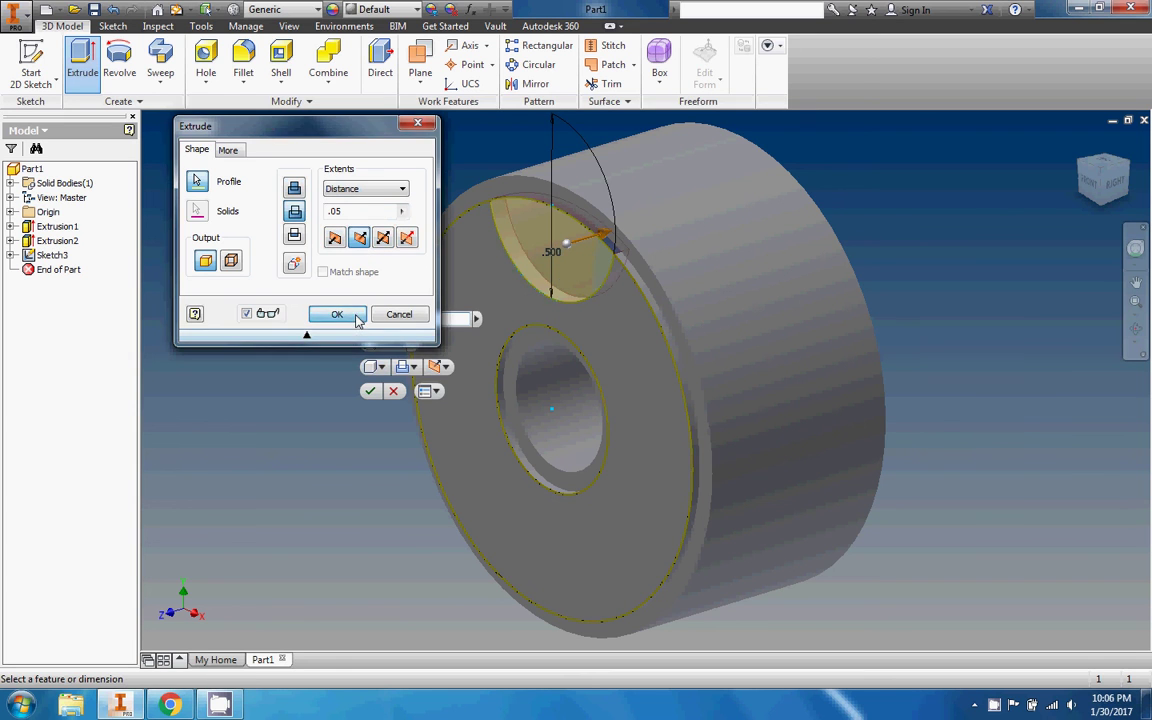
{"action": "left_click", "coordinate": [357, 318]}
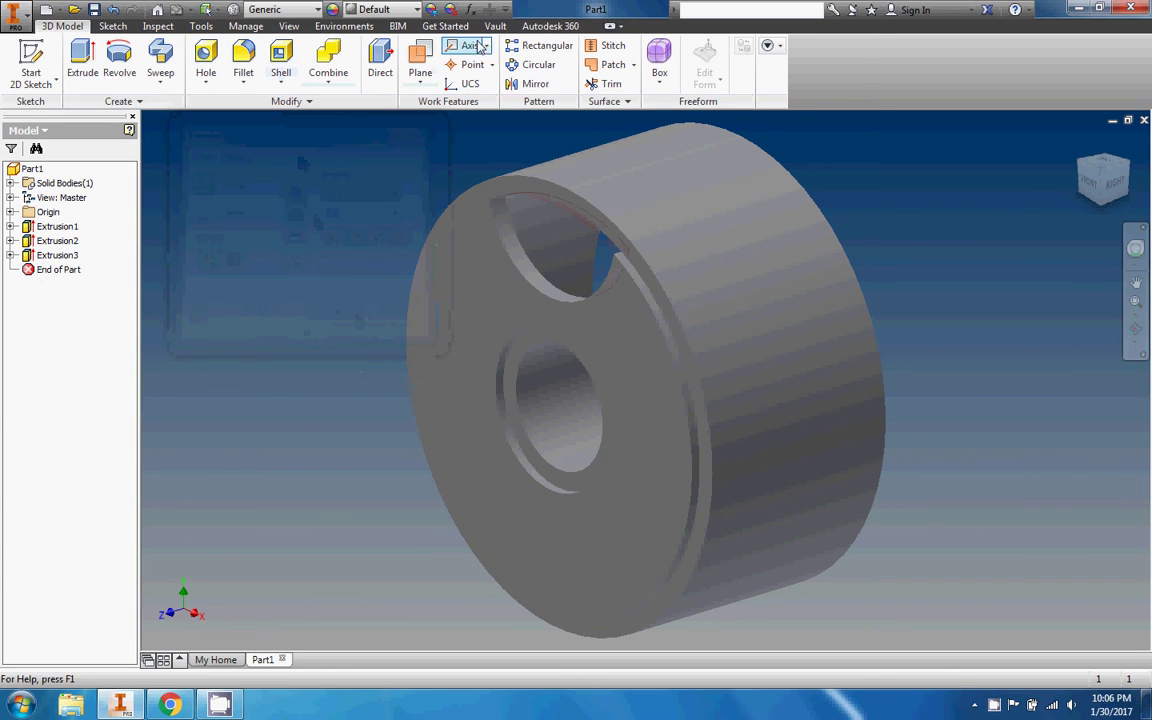
Step: Create a circular pattern of the semicircular cut around the hub axis with 5 occurrences over 360 deg, and inspect the wheel's face
{"action": "left_click", "coordinate": [531, 64]}
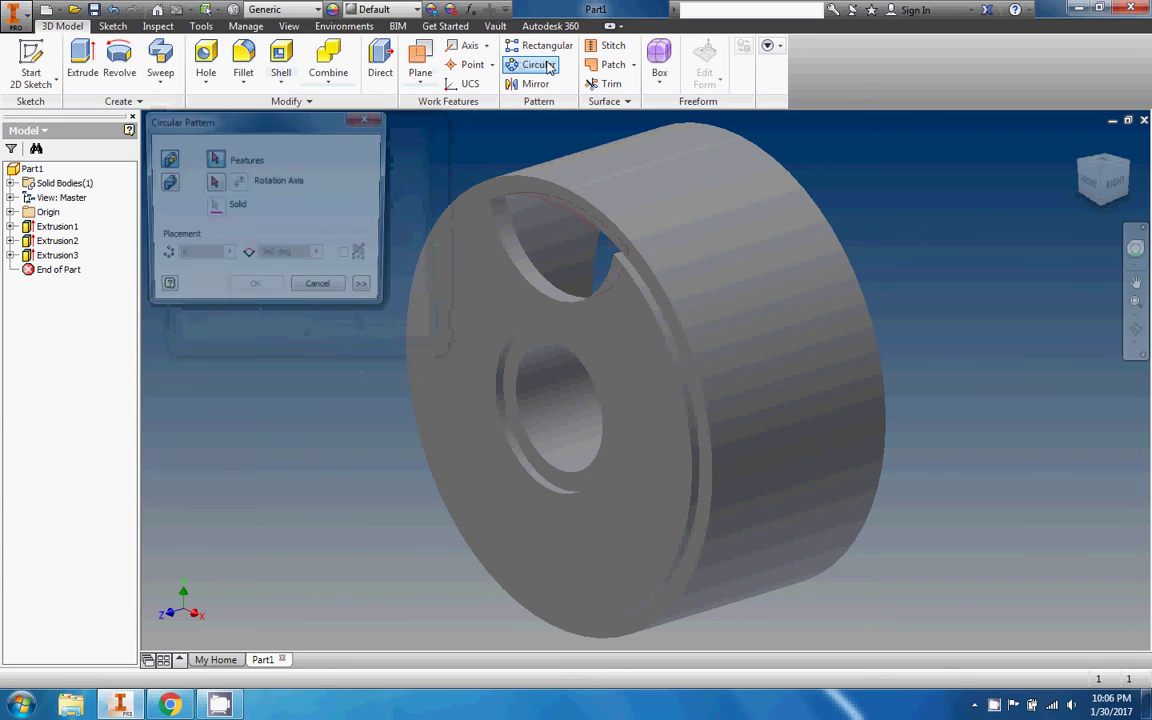
{"action": "left_click", "coordinate": [513, 243]}
{"action": "left_click", "coordinate": [212, 183]}
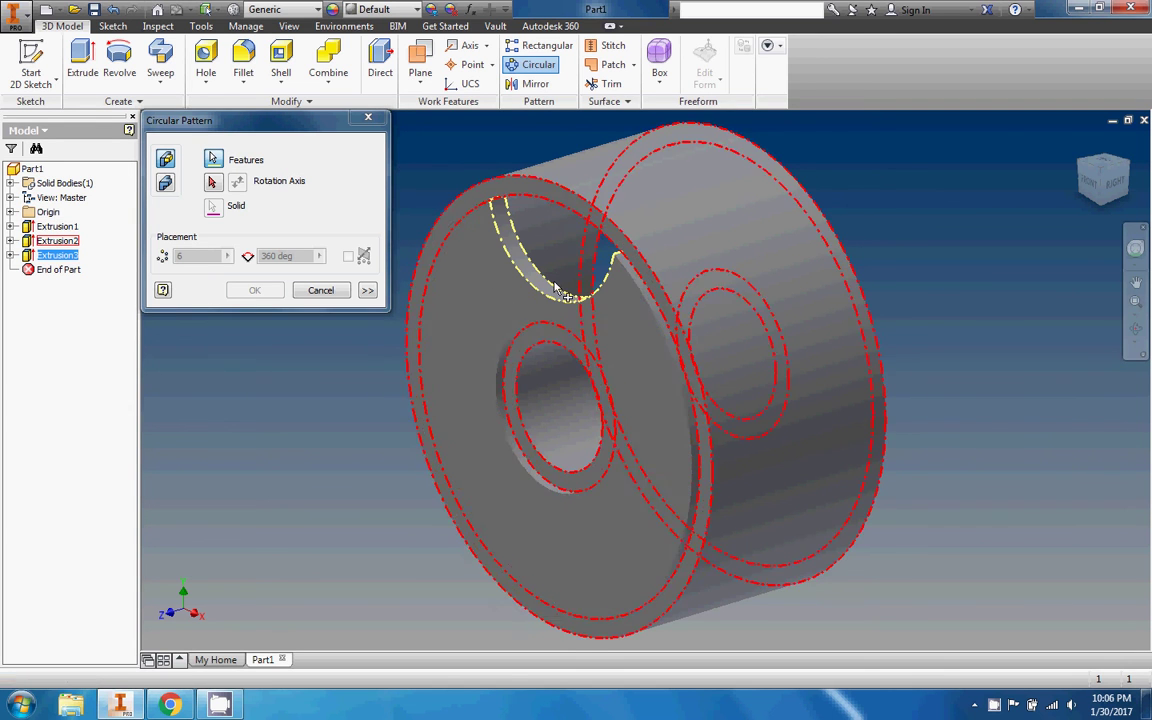
{"action": "left_click", "coordinate": [213, 184]}
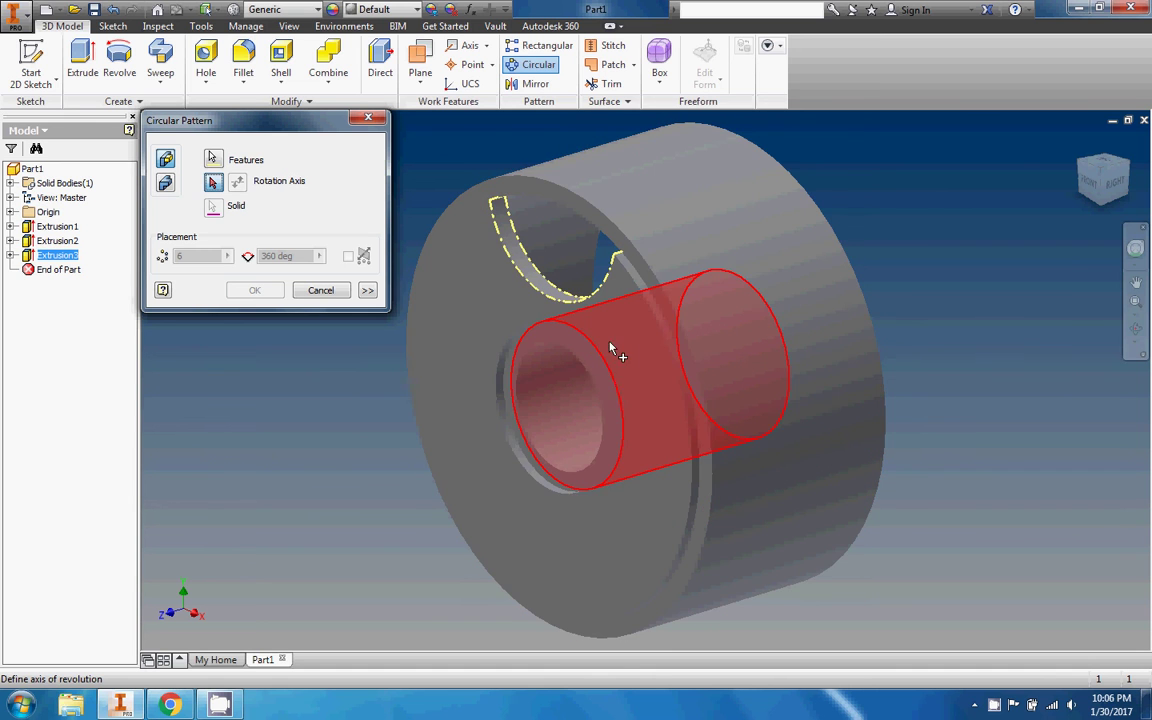
{"action": "left_click", "coordinate": [740, 352]}
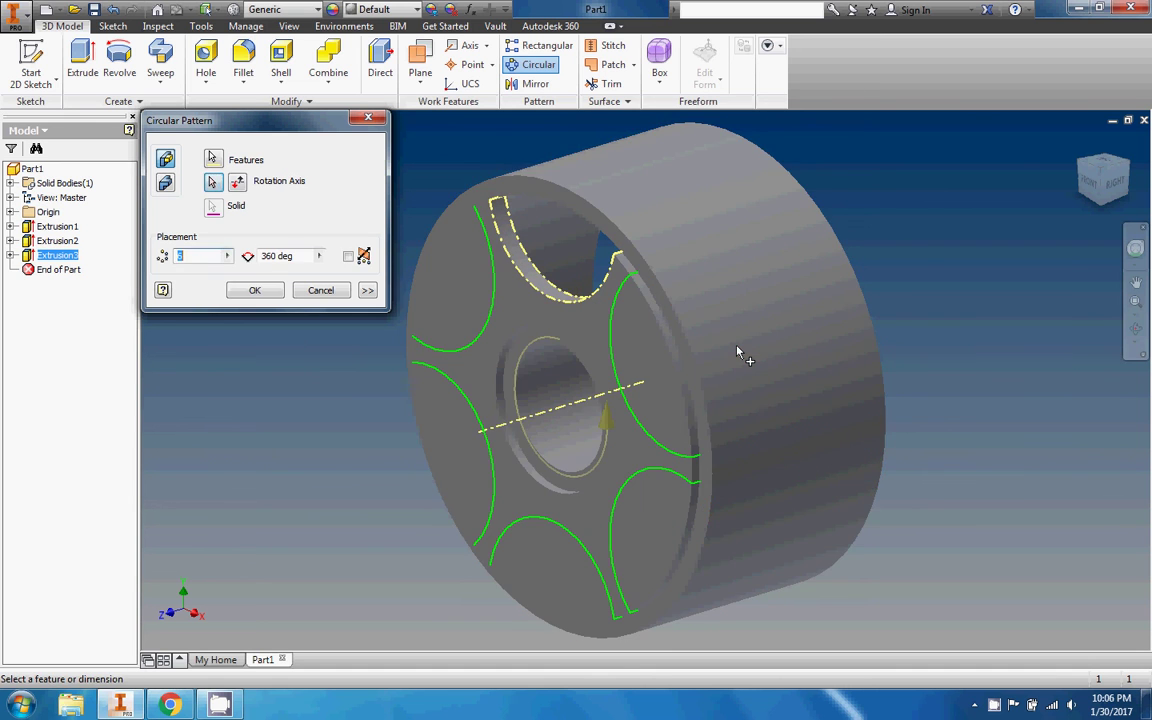
{"action": "type", "text": "5"}
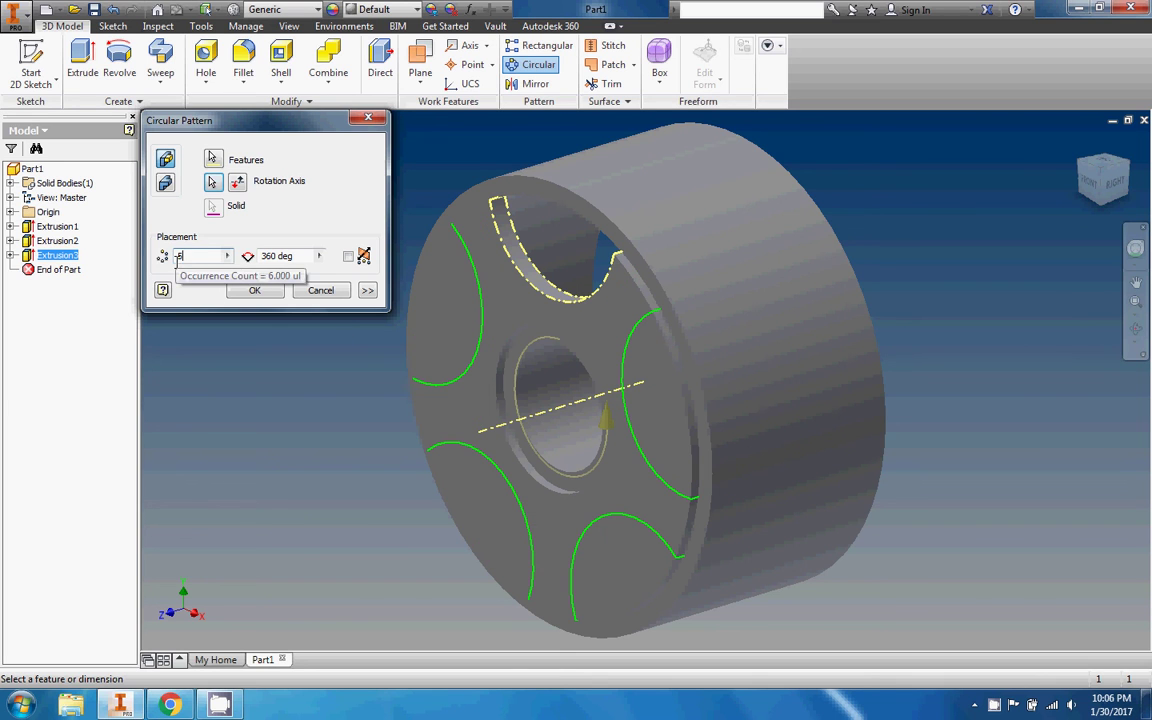
{"action": "left_click", "coordinate": [261, 298]}
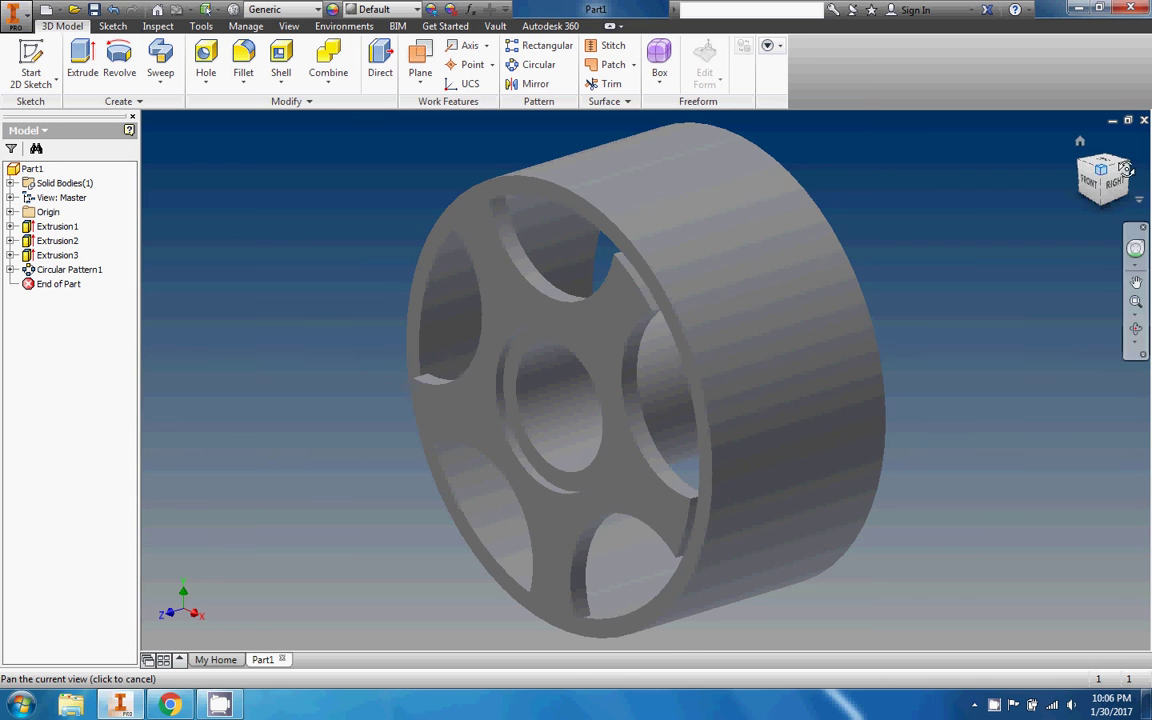
{"action": "left_click_drag", "start_coordinate": [1125, 168], "coordinate": [1068, 180]}
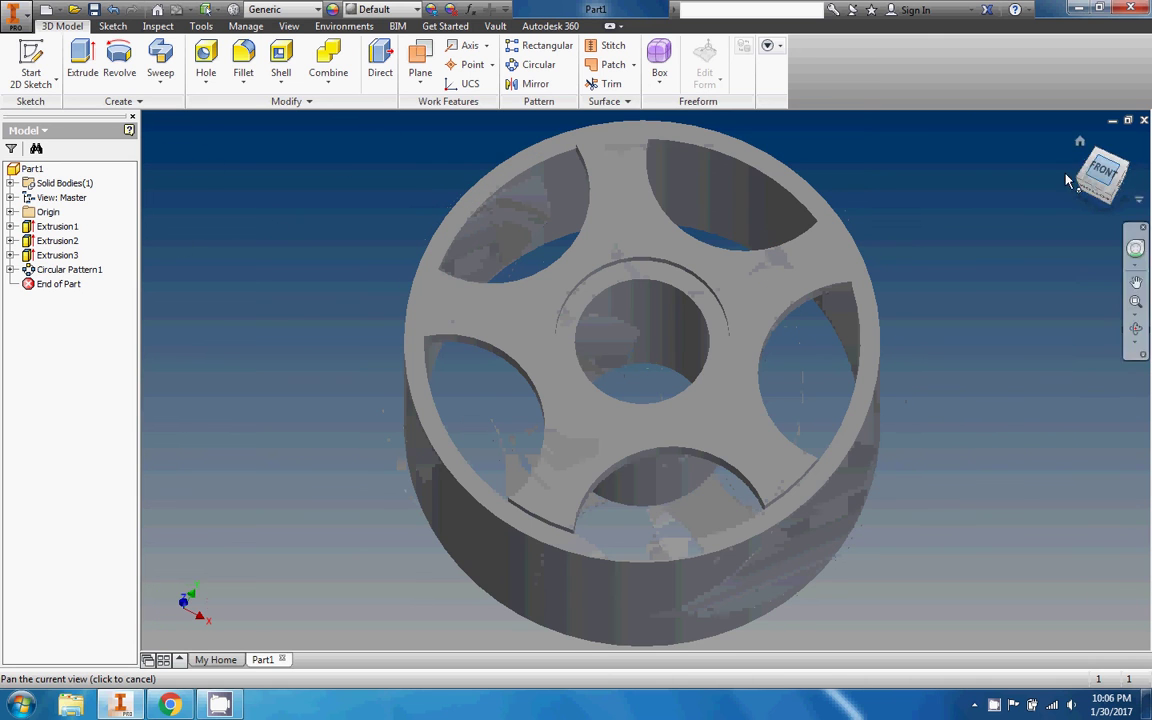